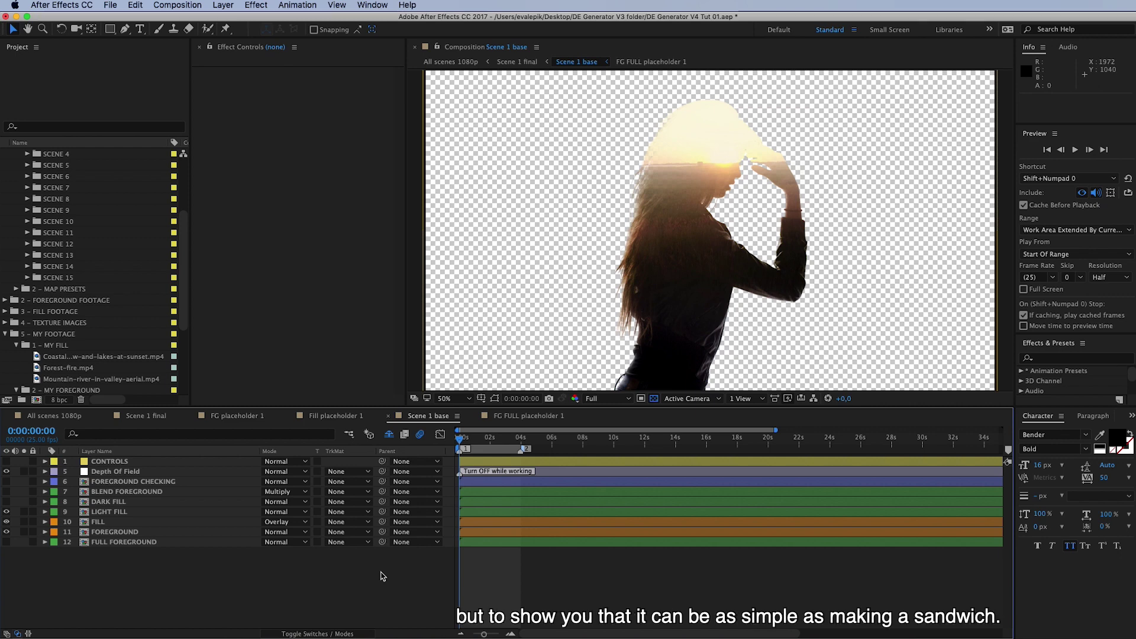
# Open the FG placeholder 3 and Fill placeholder 3 compositions from Scene 3's Placeholders 3 folder, leaving FG placeholder 3 active
pyautogui.scroll(5, 137, 351)
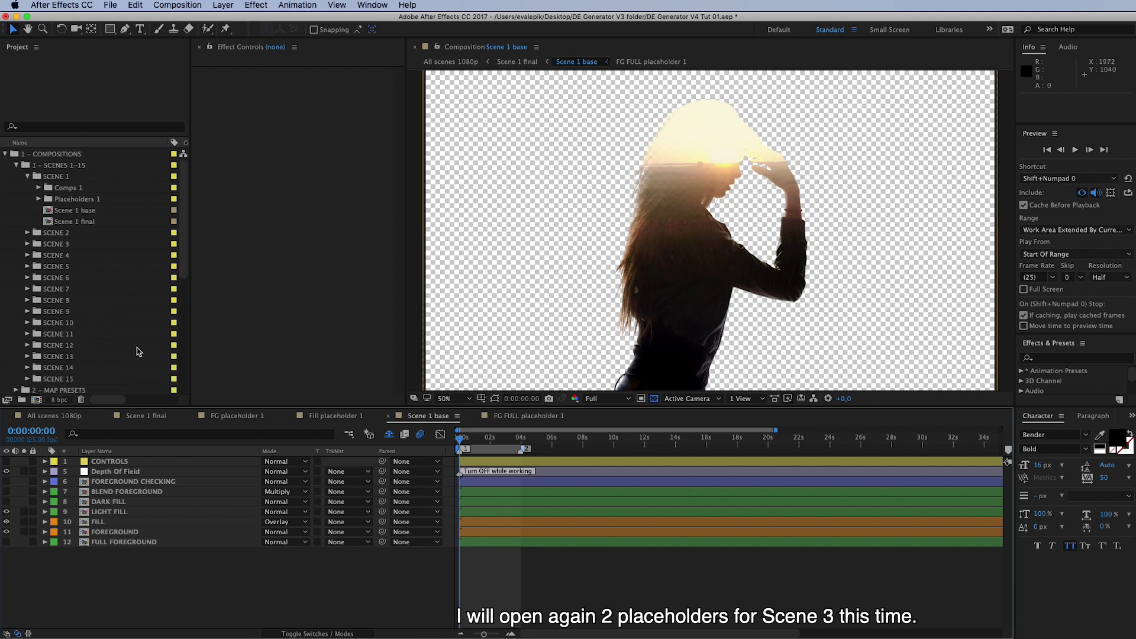
pyautogui.click(69, 245)
pyautogui.click(27, 243)
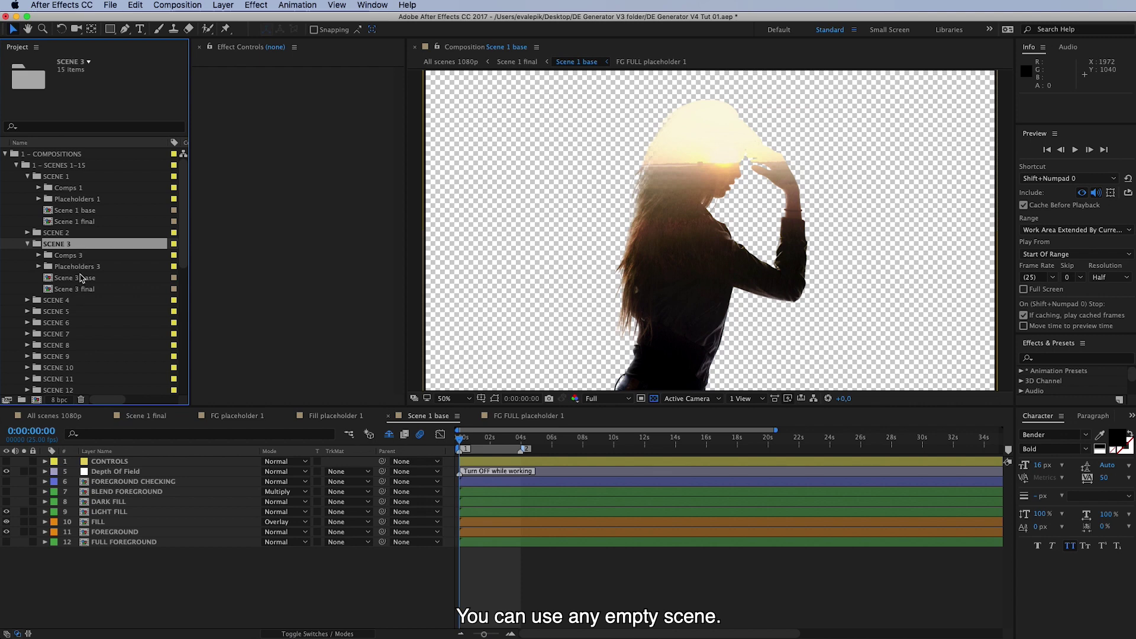
pyautogui.click(75, 267)
pyautogui.click(39, 267)
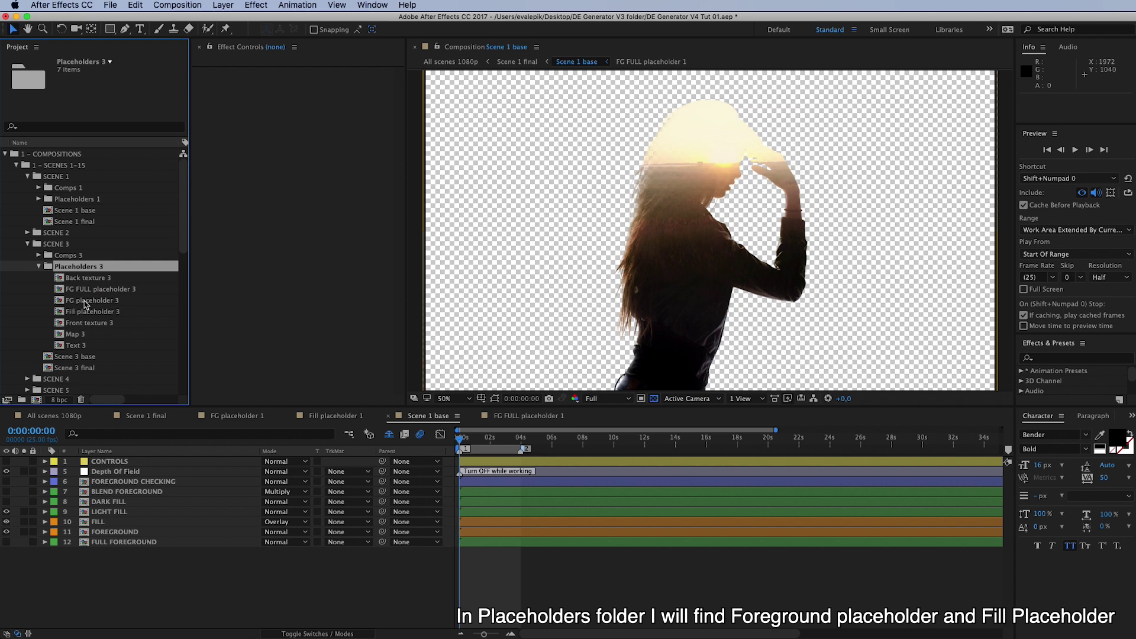
pyautogui.doubleClick(85, 302)
pyautogui.click(87, 314)
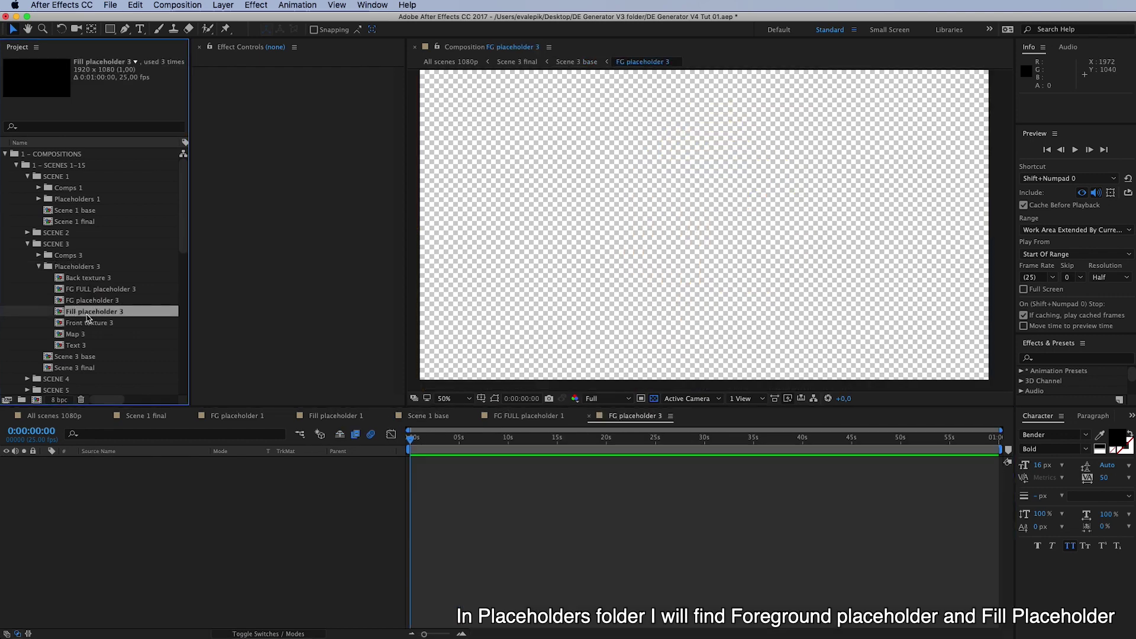
pyautogui.doubleClick(86, 313)
pyautogui.click(651, 417)
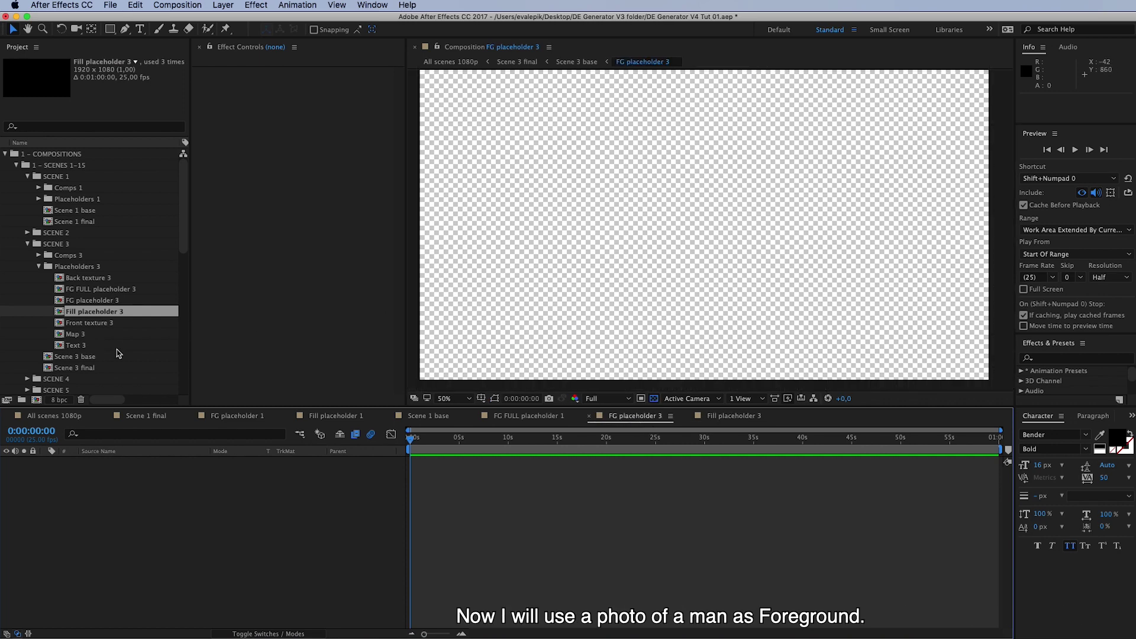
# Add the bearded man's profile photo from the 2 – MY FOREGROUND folder to the FG placeholder 3 composition
pyautogui.scroll(-10, 128, 353)
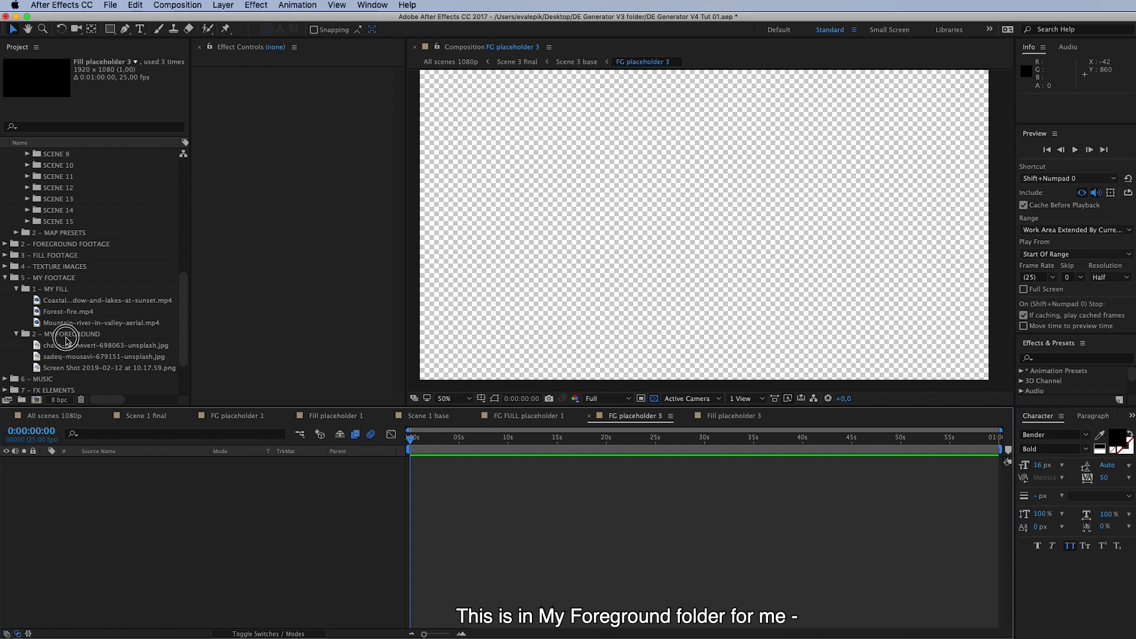
pyautogui.click(67, 335)
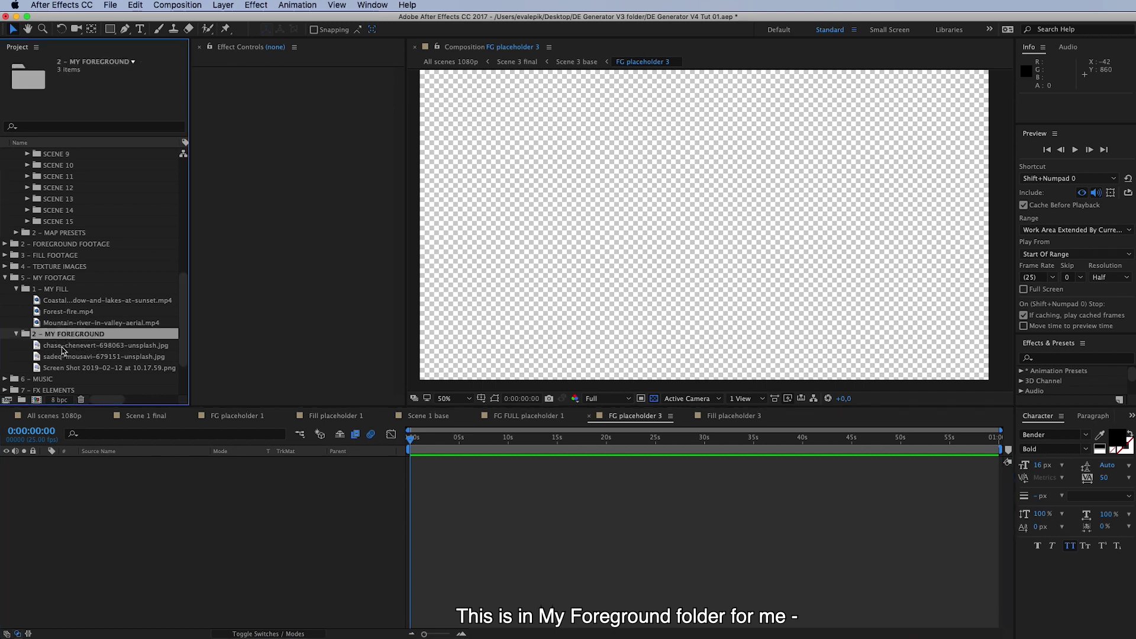
pyautogui.click(62, 347)
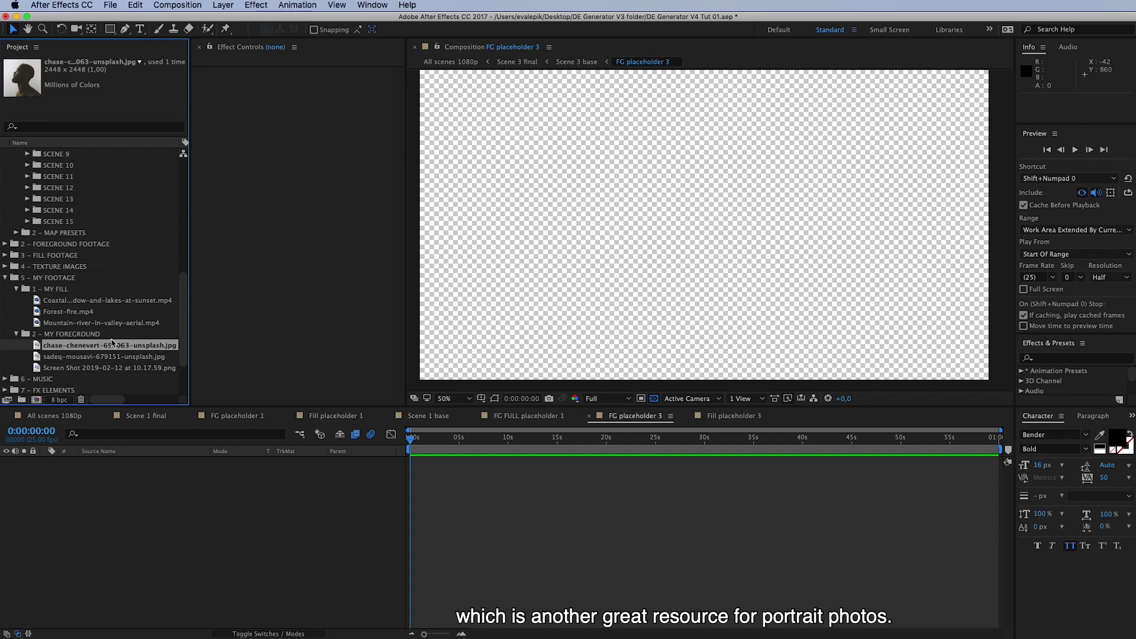
pyautogui.moveTo(91, 346); pyautogui.dragTo(297, 529)
pyautogui.press(',')
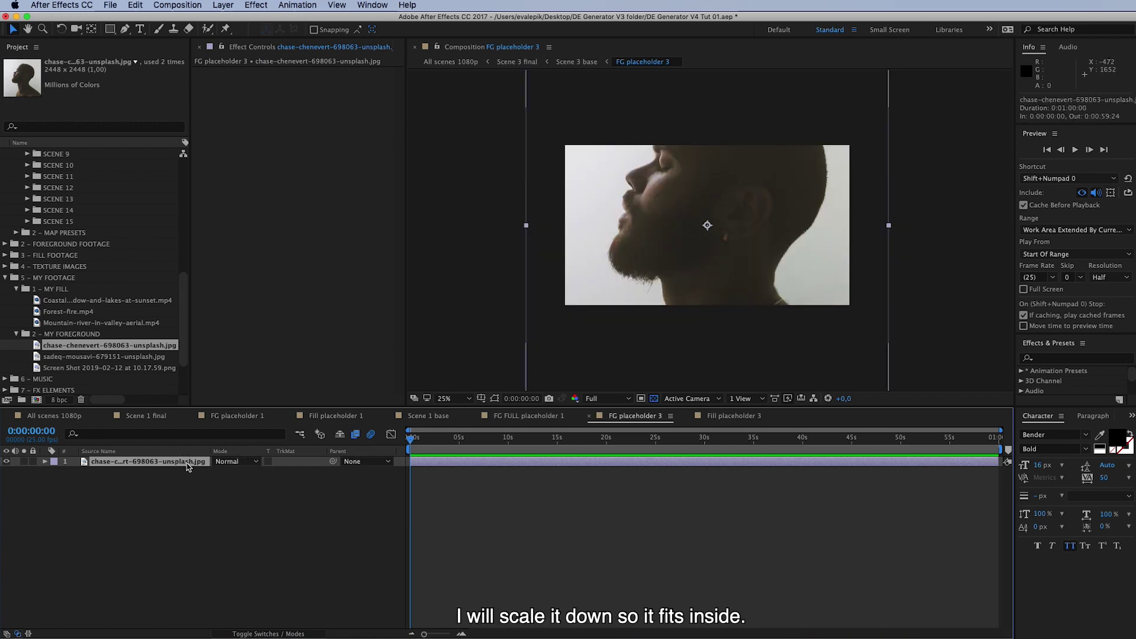
# Reveal the photo layer's position and scale, and scale it down to 44.8% to fit the frame height
pyautogui.press('p')
pyautogui.hotkey('shift', 's')
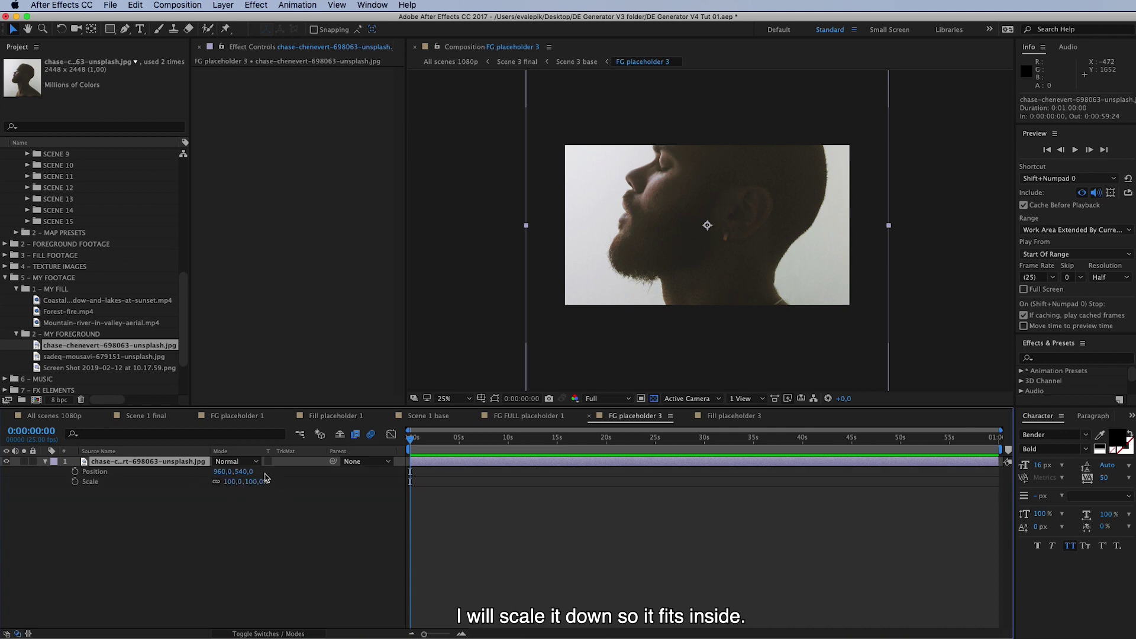
pyautogui.click(258, 482)
pyautogui.write('44')
pyautogui.press('Return')
pyautogui.press('.')
pyautogui.press('.')
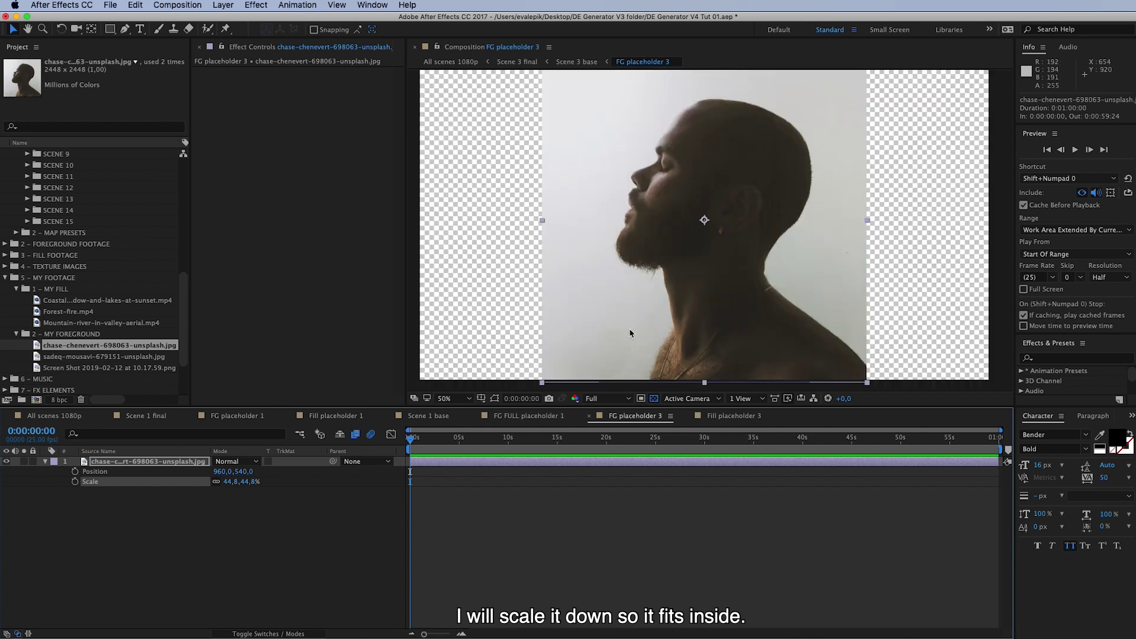
# Move the photo layer down to position 960, 600 so the cut-off shoulder falls outside the frame
pyautogui.moveTo(726, 300); pyautogui.dragTo(705, 248)
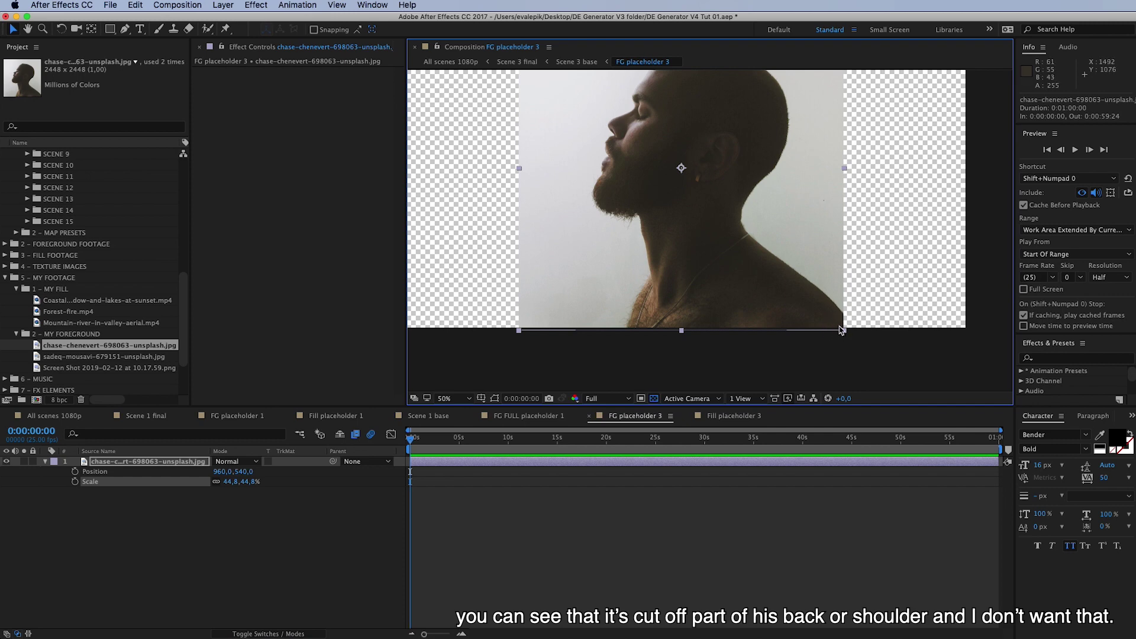
pyautogui.click(206, 468)
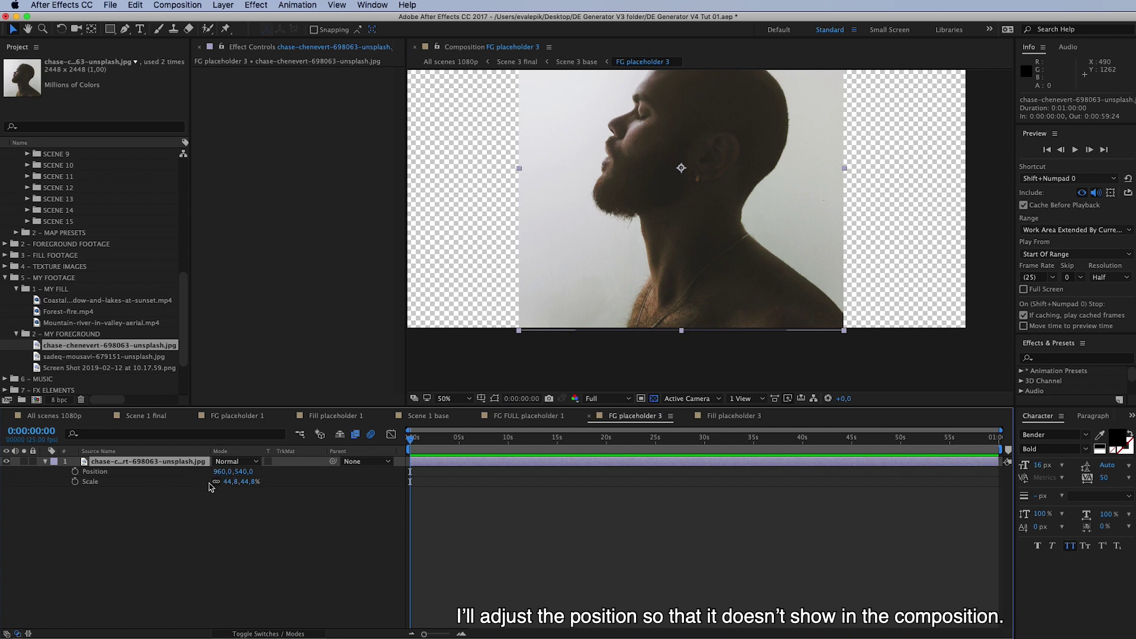
pyautogui.hotkey('shift', 'Down')
pyautogui.hotkey('shift', 'Down')
pyautogui.hotkey('shift', 'Down')
pyautogui.hotkey('shift', 'Down')
pyautogui.hotkey('shift', 'Down')
pyautogui.hotkey('shift', 'Down')
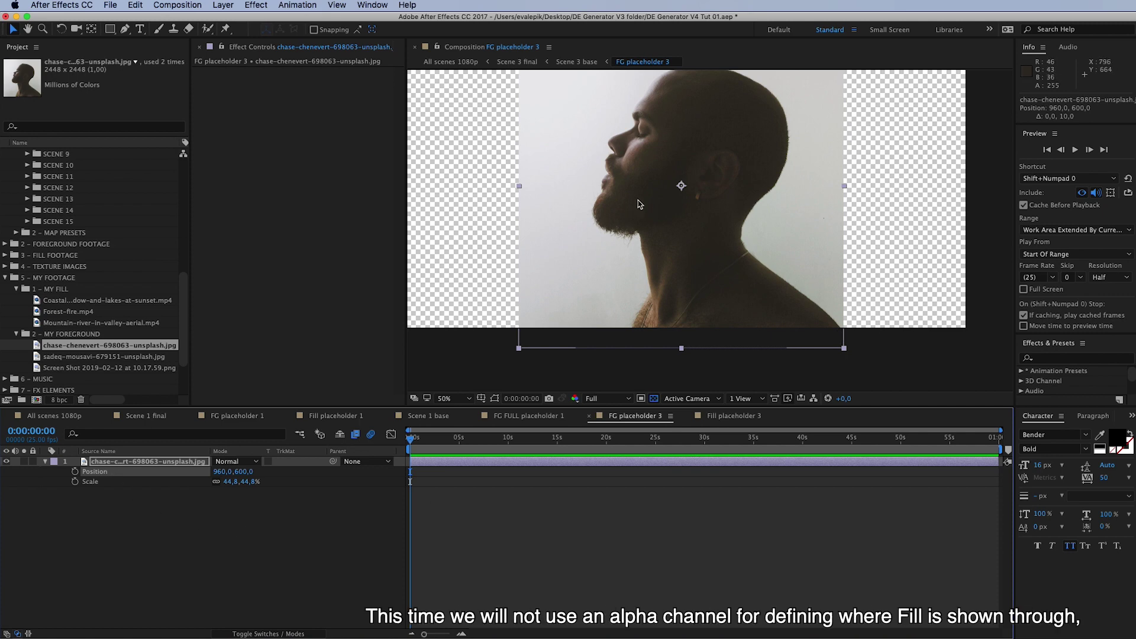
# Apply the Curves color correction effect to the man's photo layer
pyautogui.press('h')
pyautogui.moveTo(620, 145); pyautogui.dragTo(662, 205)
pyautogui.press('v')
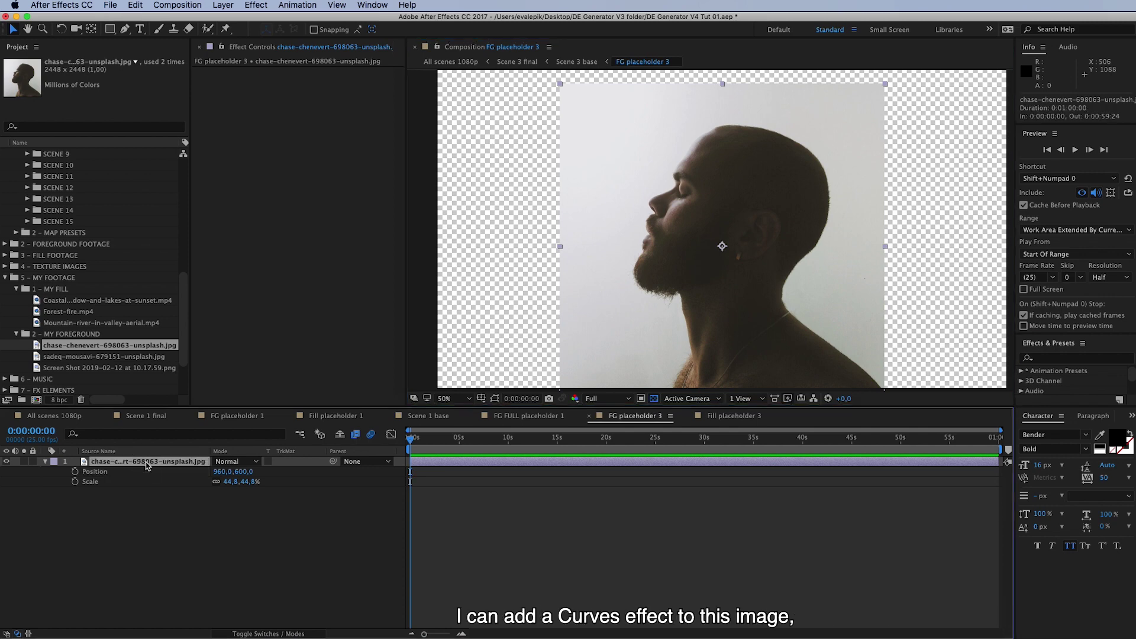
pyautogui.click(259, 8)
pyautogui.moveTo(331, 117)
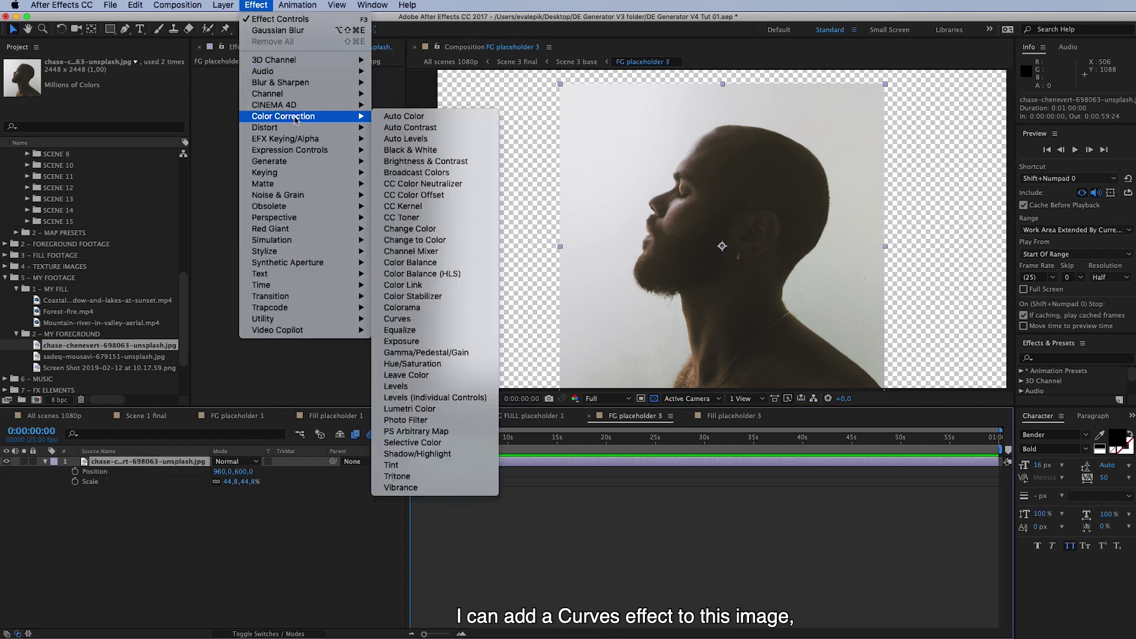
pyautogui.click(418, 319)
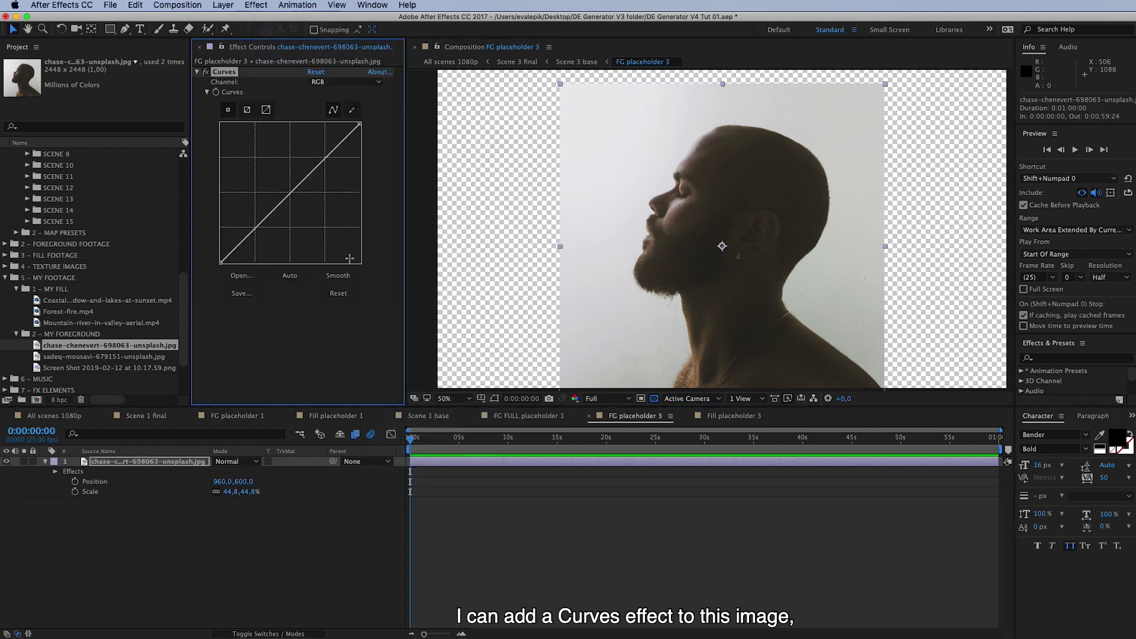
# Raise the highlights until the photo's backdrop turns white, pull the shadows down, and compare with the effect off and on
pyautogui.moveTo(326, 159); pyautogui.dragTo(322, 126)
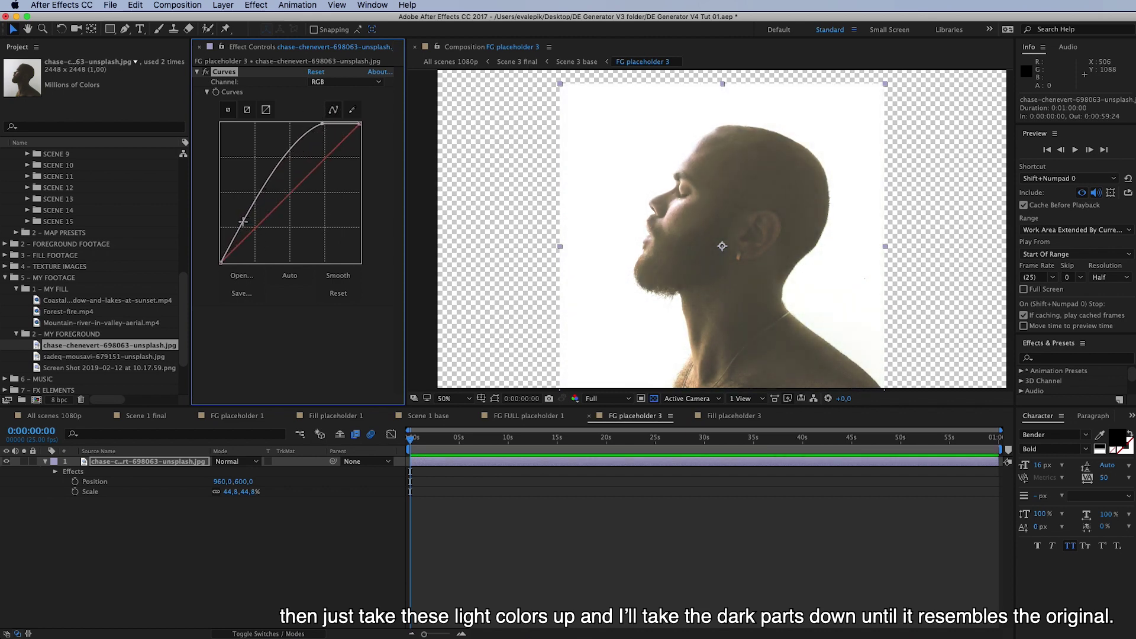
pyautogui.moveTo(242, 221); pyautogui.dragTo(254, 234)
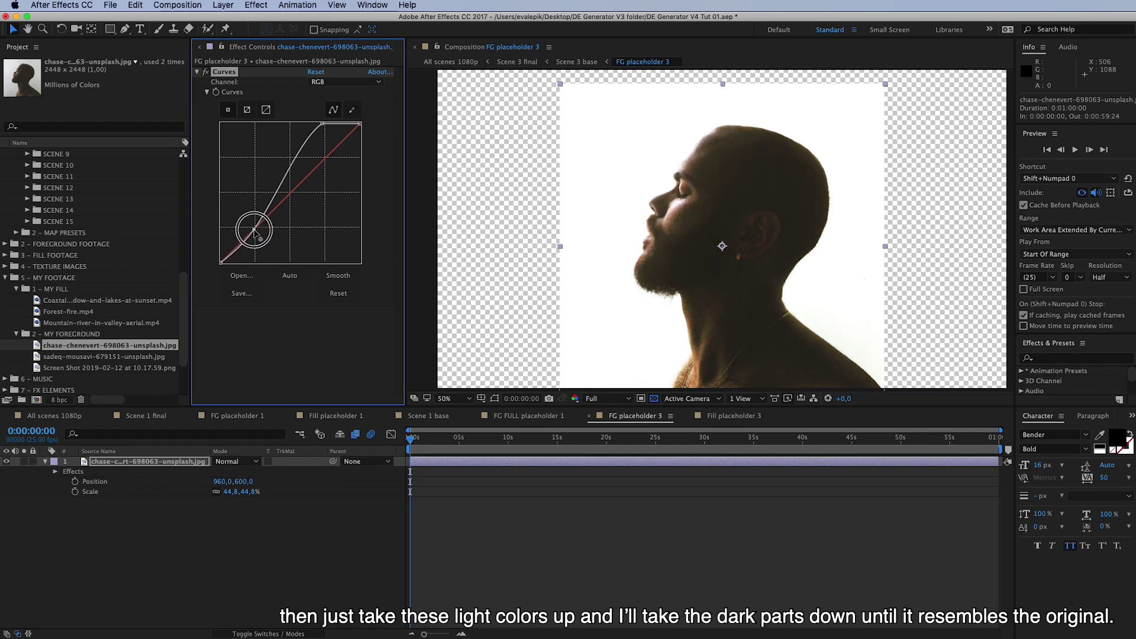
pyautogui.click(206, 71)
pyautogui.click(206, 72)
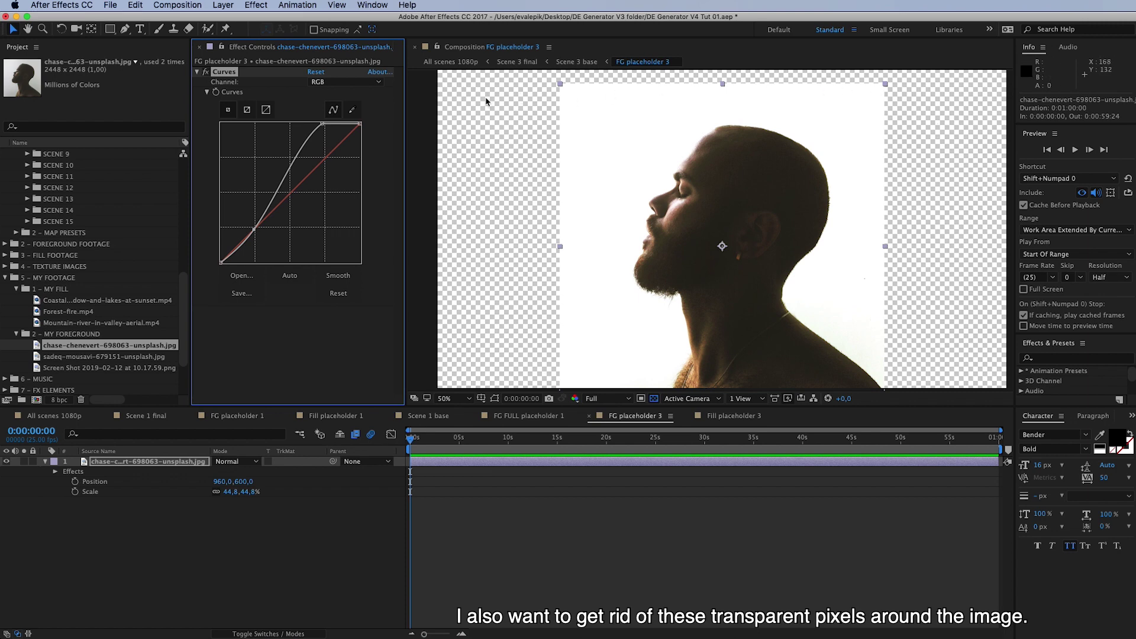
# Create a 1920 × 1080 px white solid (FFFFFF) and place it beneath the photo layer as the background
pyautogui.click(248, 551)
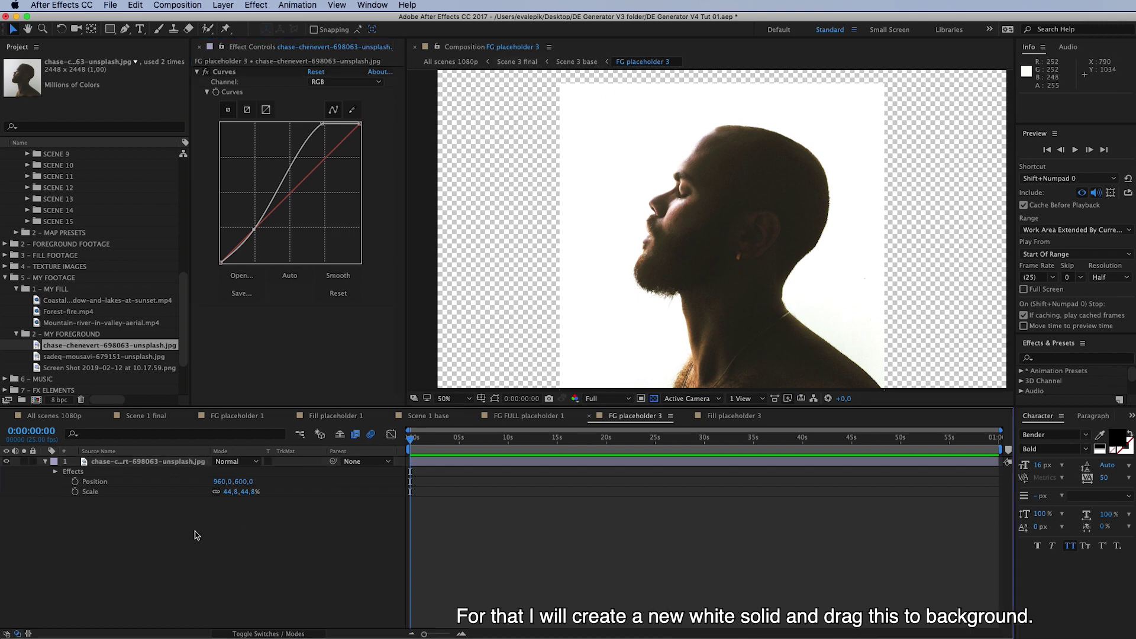
pyautogui.rightClick(234, 524)
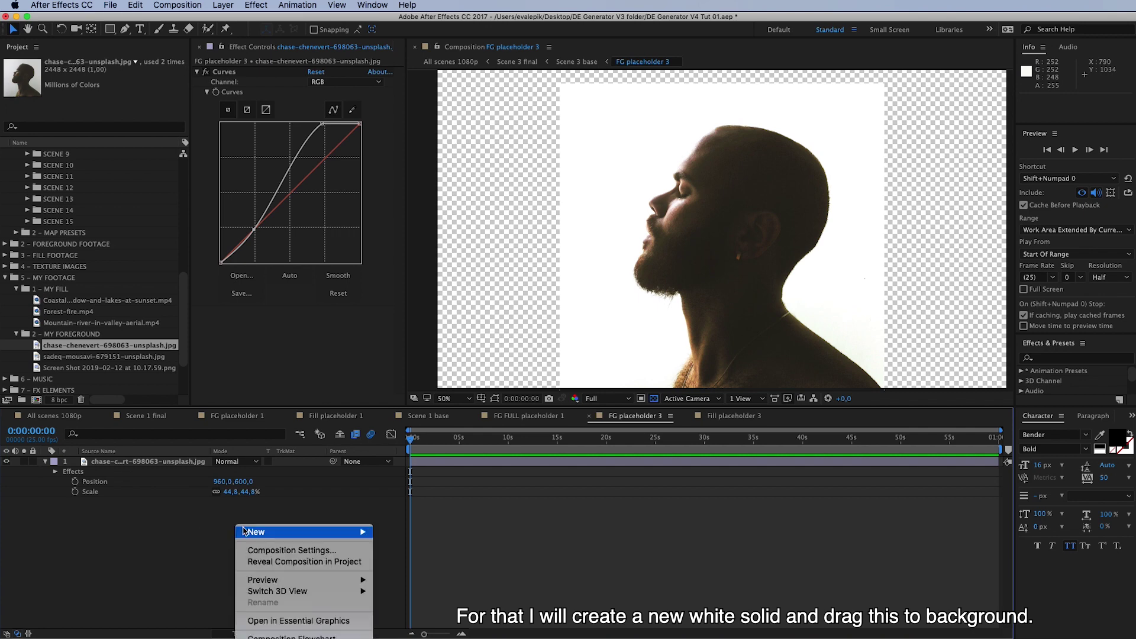
pyautogui.moveTo(343, 534)
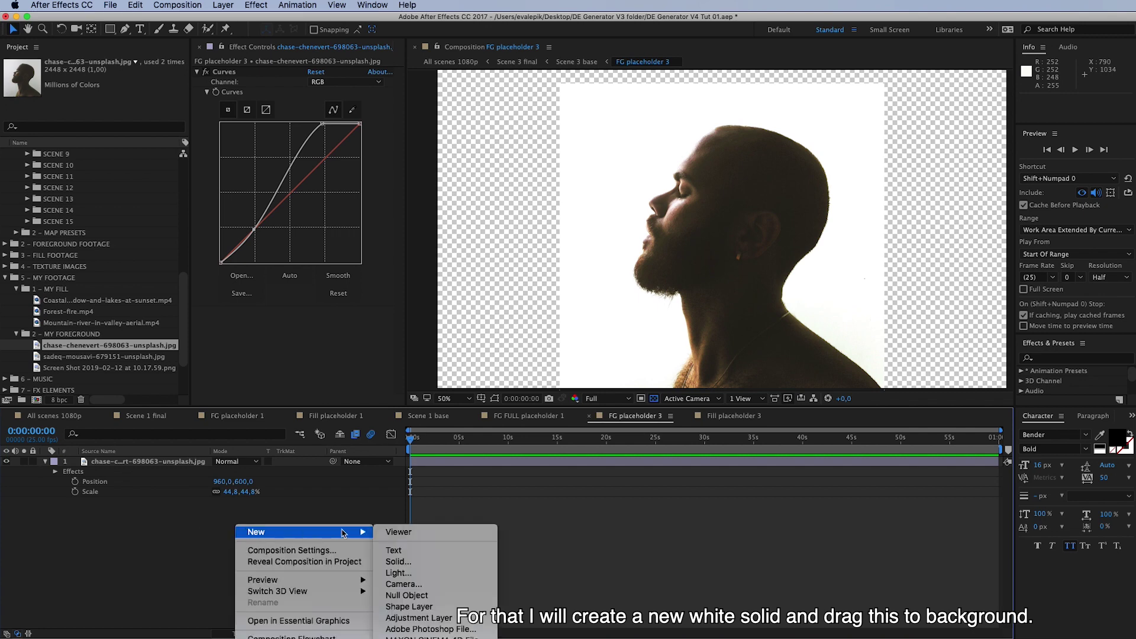
pyautogui.click(410, 565)
pyautogui.click(366, 431)
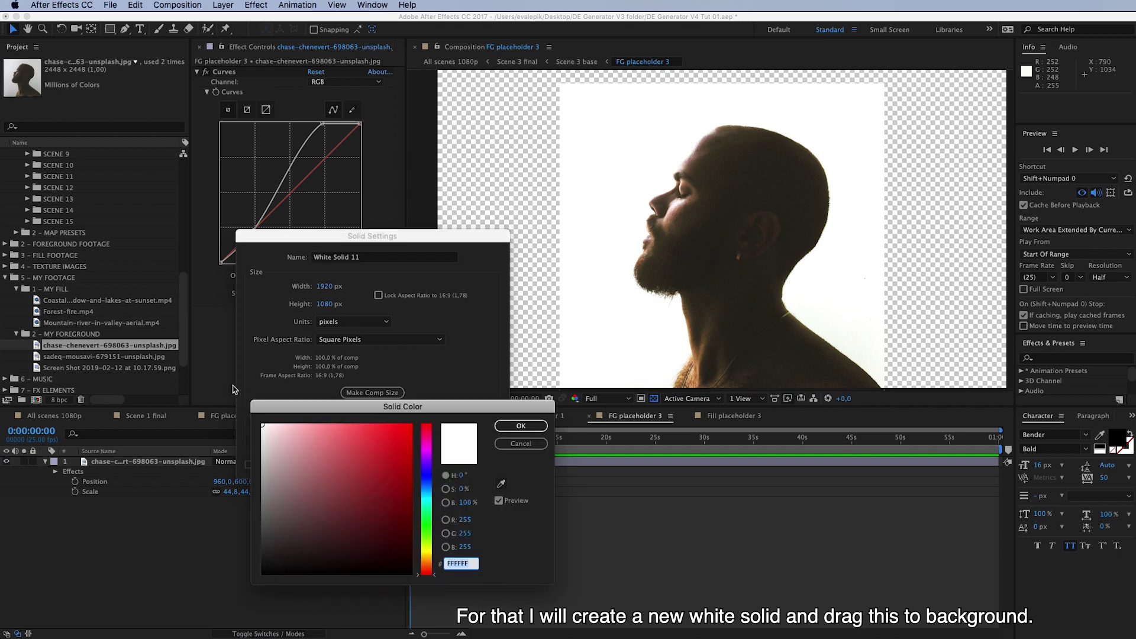
pyautogui.click(523, 430)
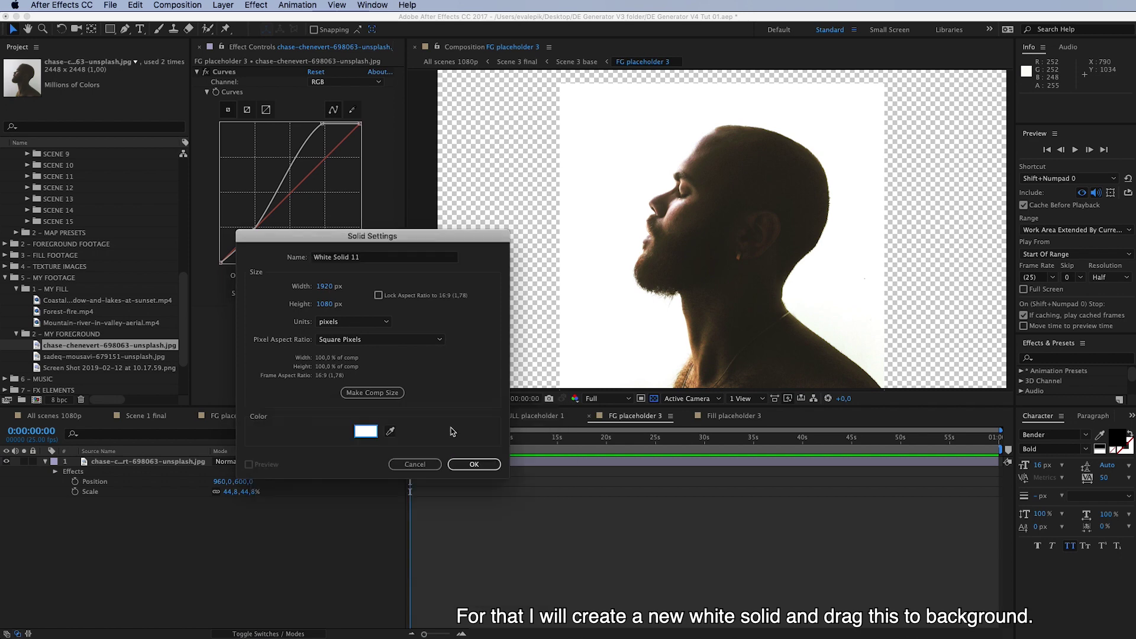
pyautogui.click(473, 463)
pyautogui.click(168, 464)
pyautogui.moveTo(168, 464); pyautogui.dragTo(172, 529)
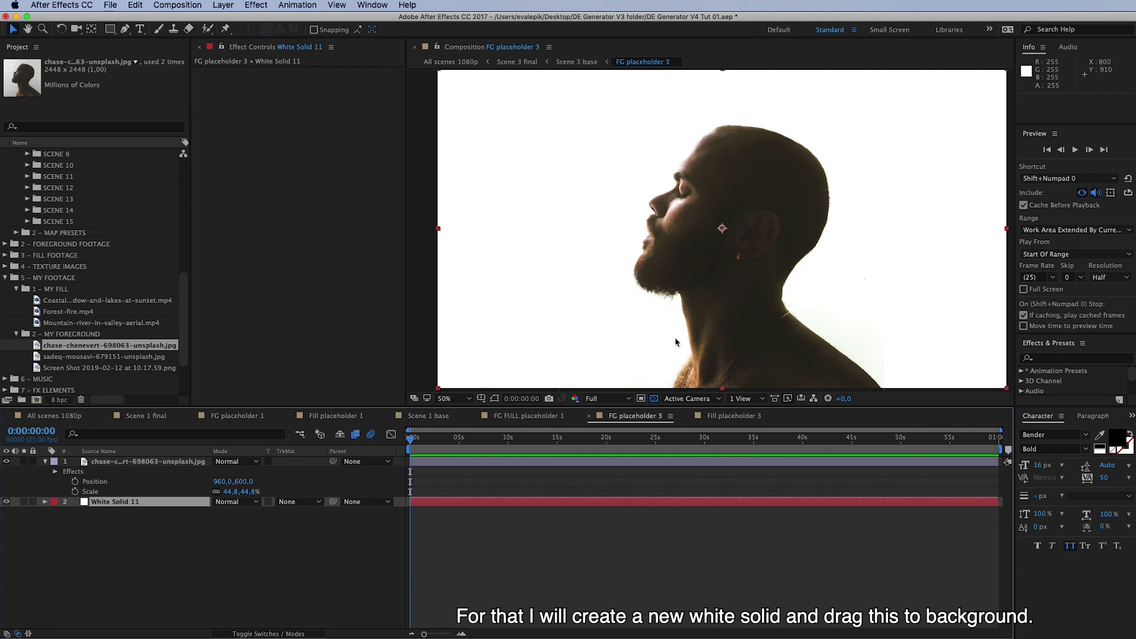
# Switch to the Fill placeholder 3 composition
pyautogui.click(729, 418)
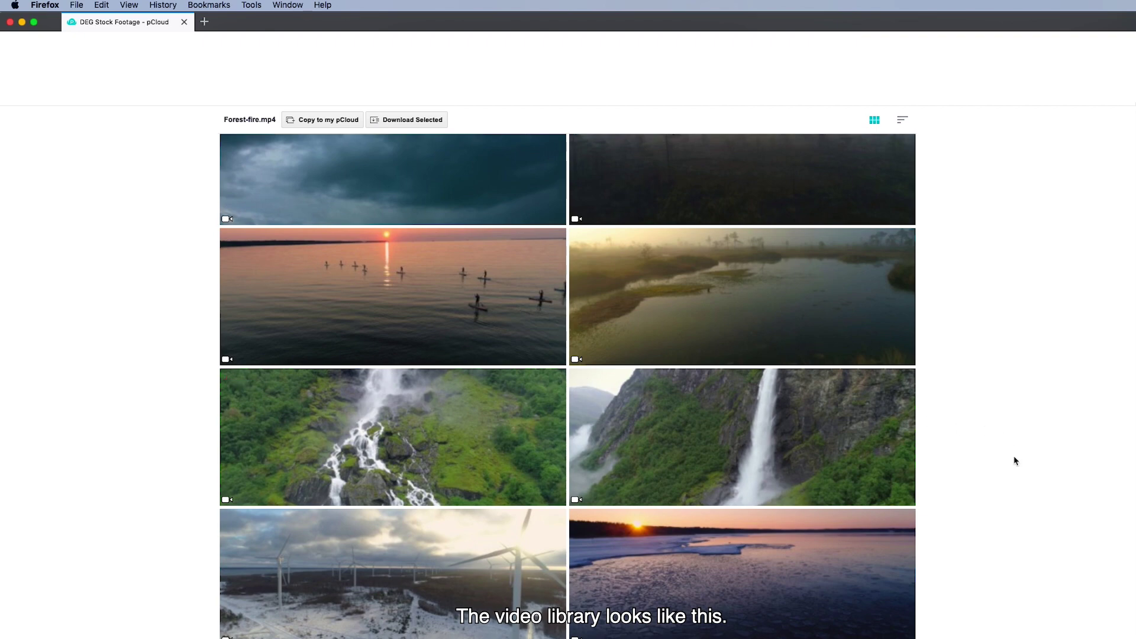
# Browse the DEG Stock Footage library on pCloud in Firefox for clips suitable as fill footage
pyautogui.scroll(3, 1014, 459)
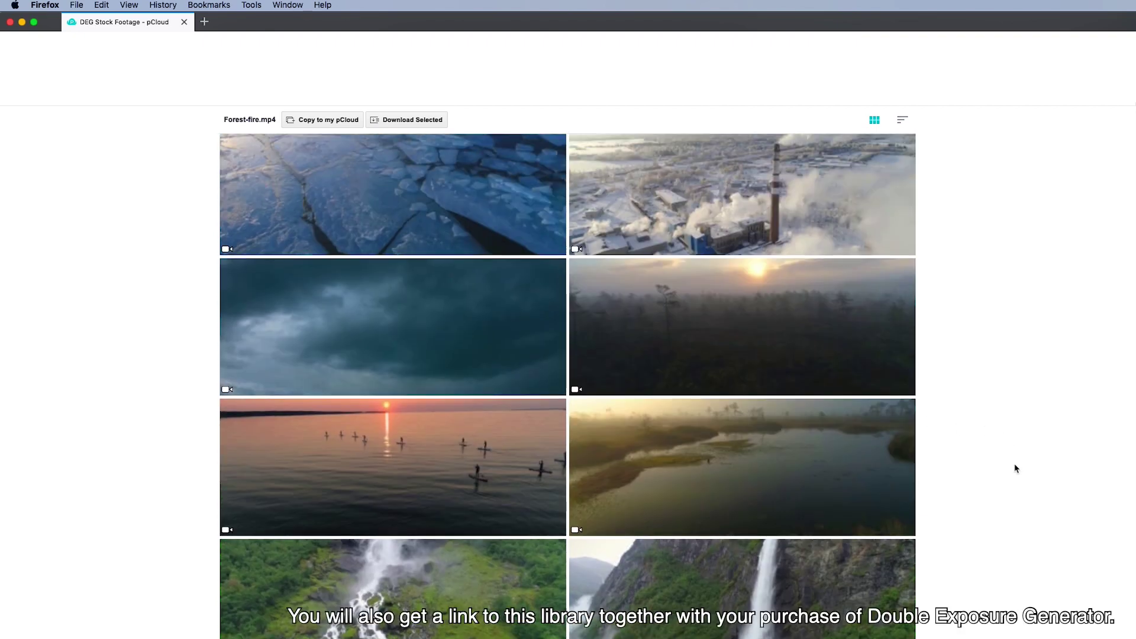
pyautogui.scroll(20, 1015, 468)
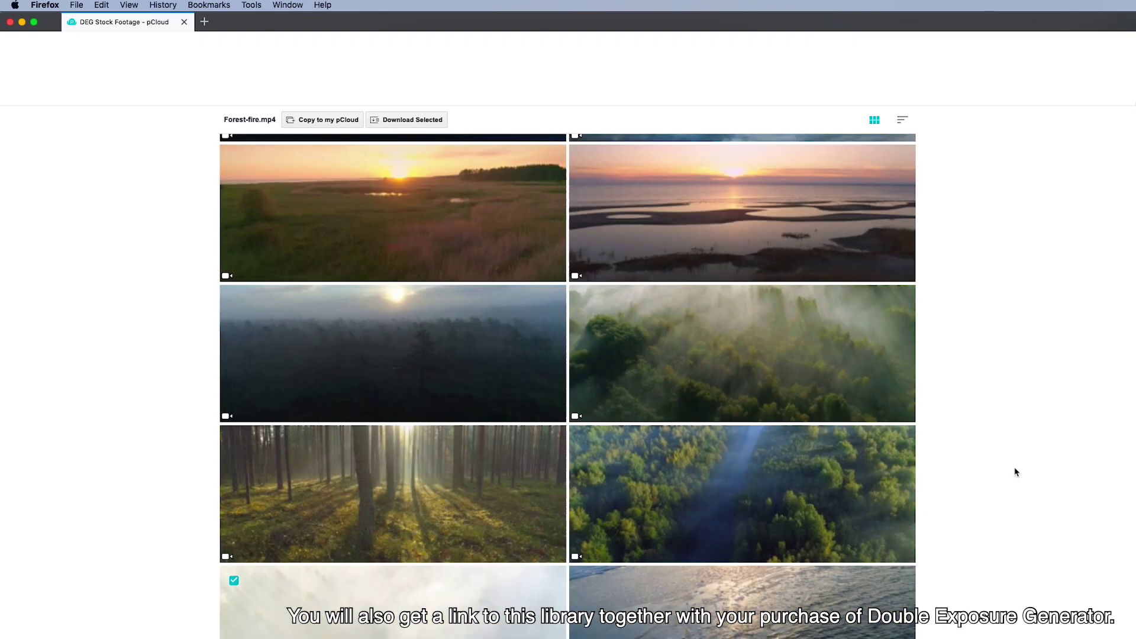
pyautogui.scroll(-5, 1015, 472)
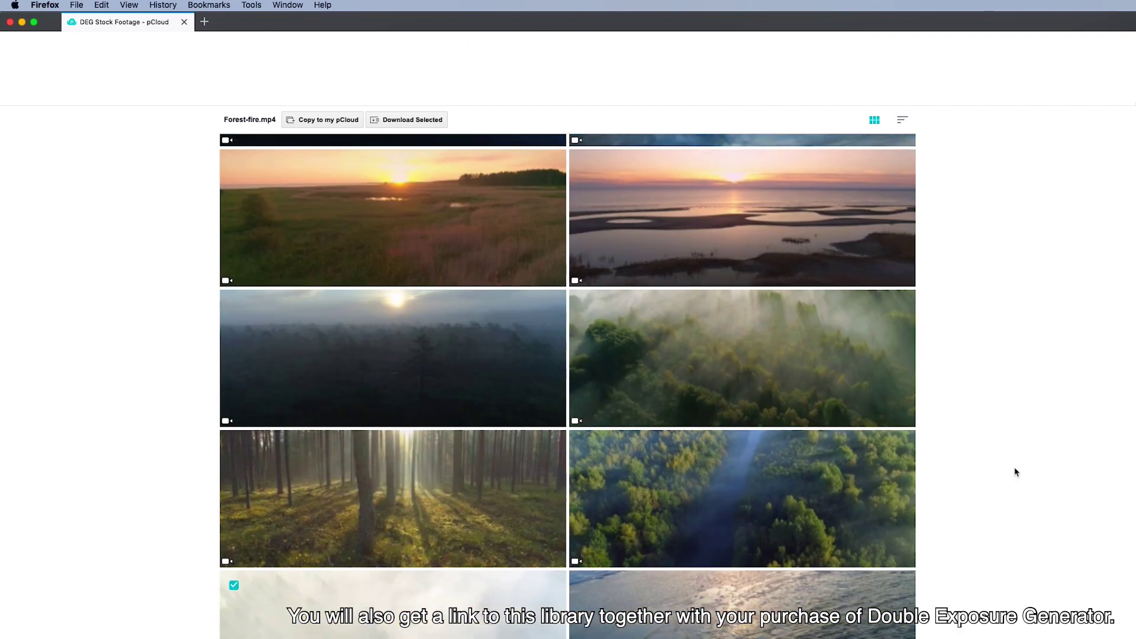
pyautogui.scroll(-3, 1015, 471)
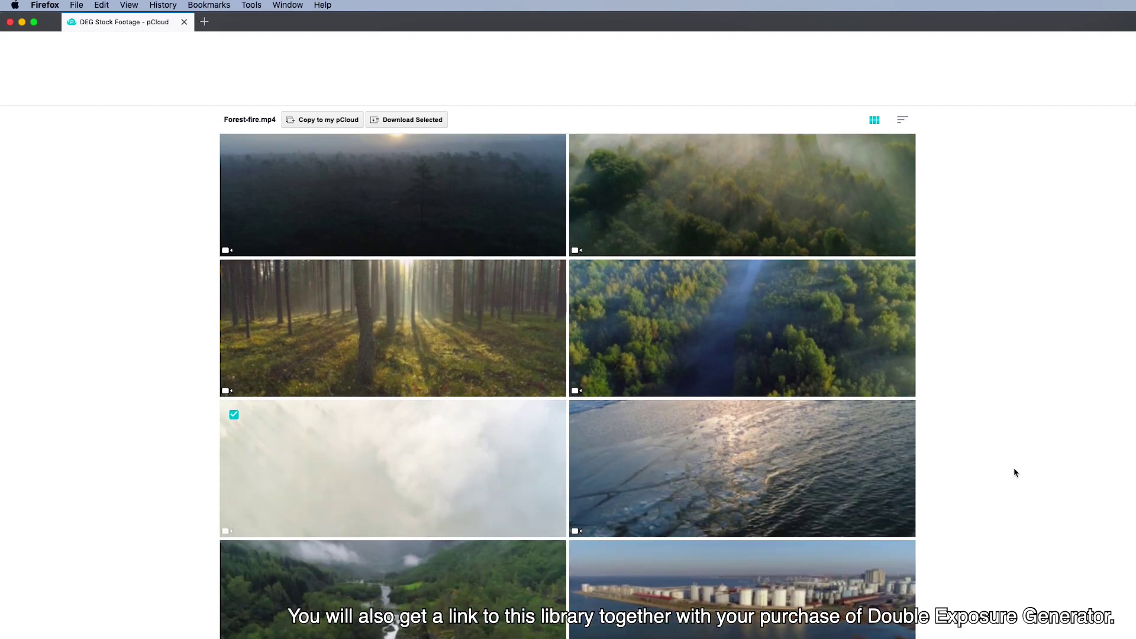
pyautogui.scroll(-5, 1009, 532)
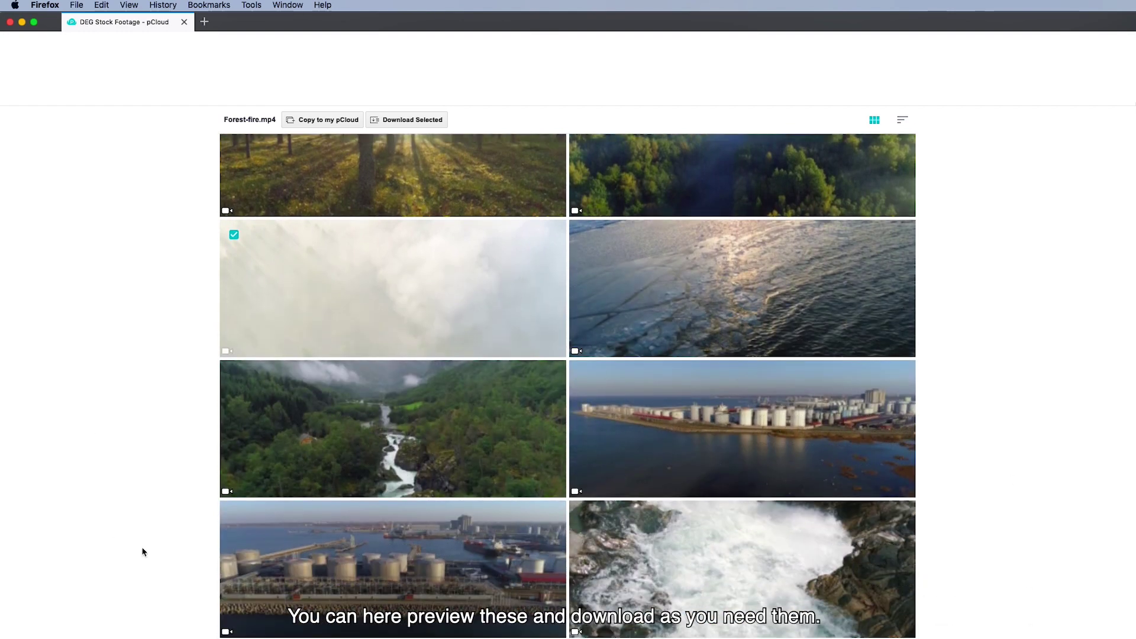
pyautogui.scroll(-3, 157, 536)
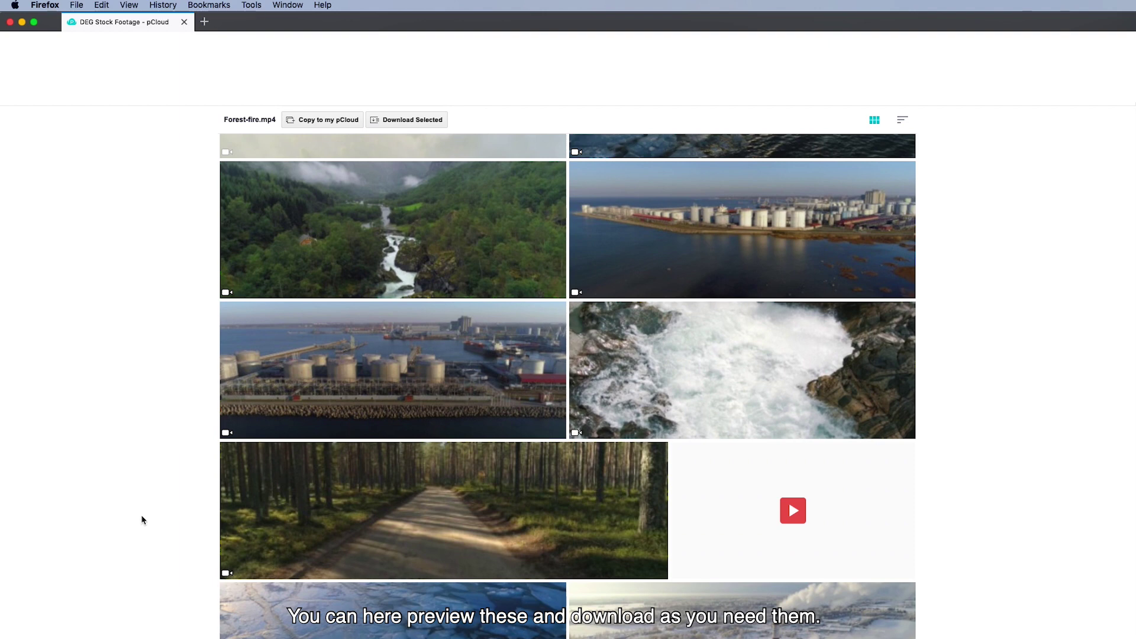
pyautogui.scroll(-3, 143, 520)
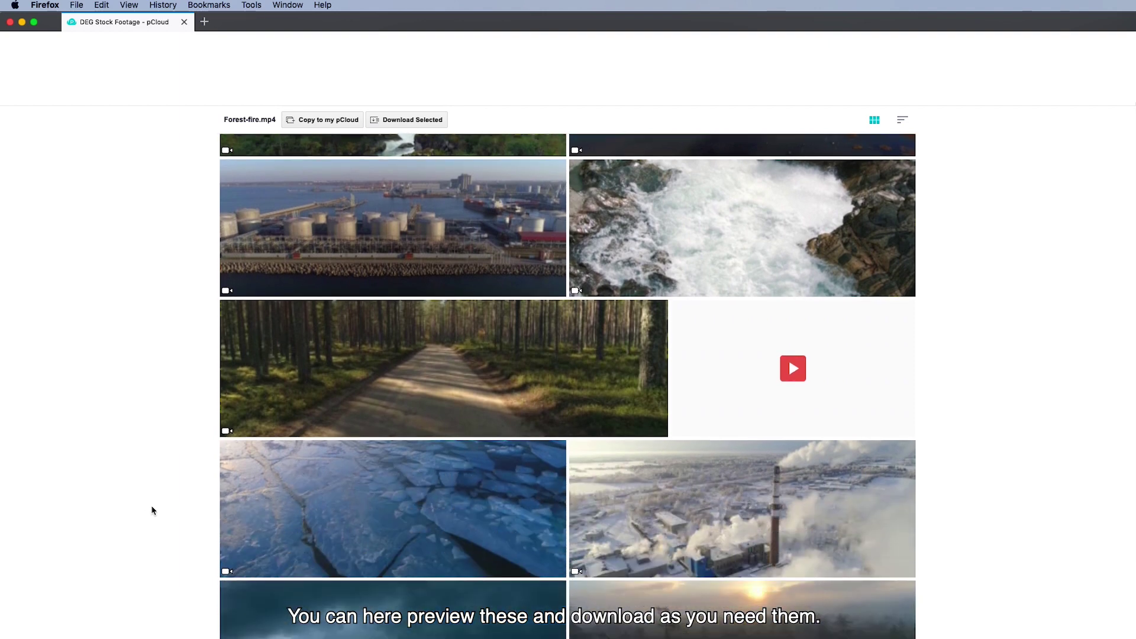
pyautogui.scroll(-4, 990, 512)
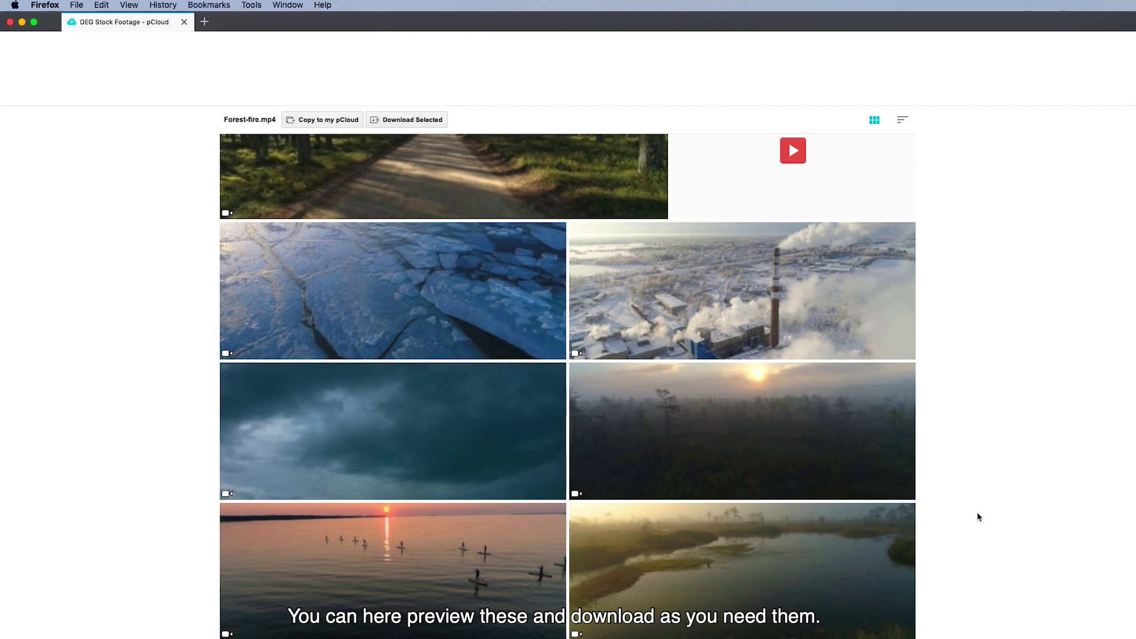
# Look through the remaining stock clips in the library for the mountain river footage
pyautogui.scroll(-3, 990, 512)
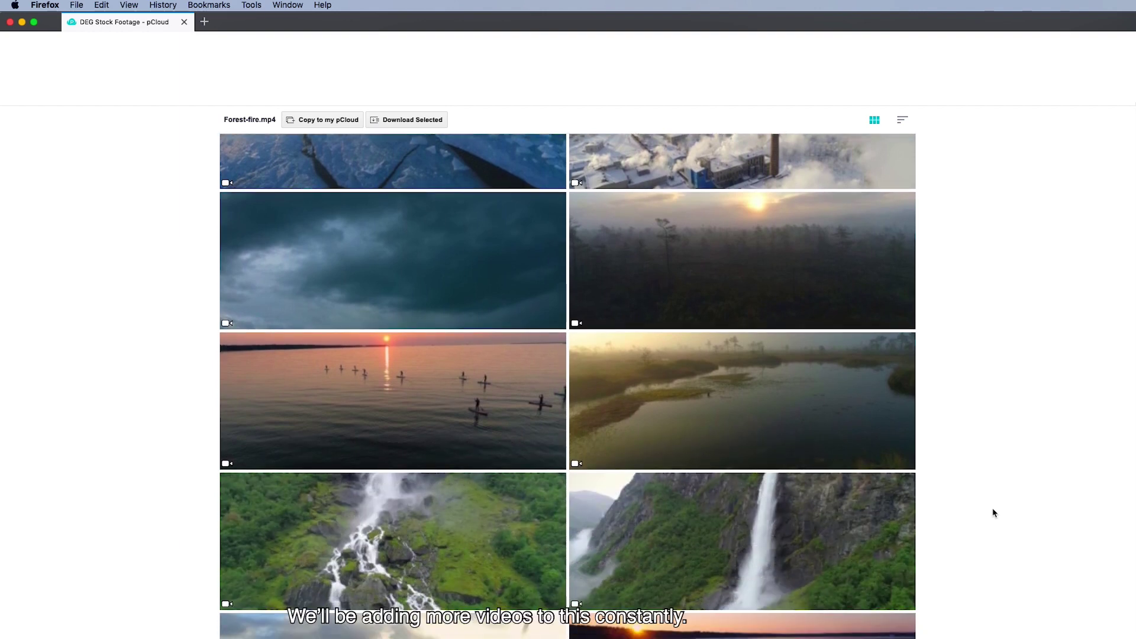
pyautogui.scroll(-5, 986, 518)
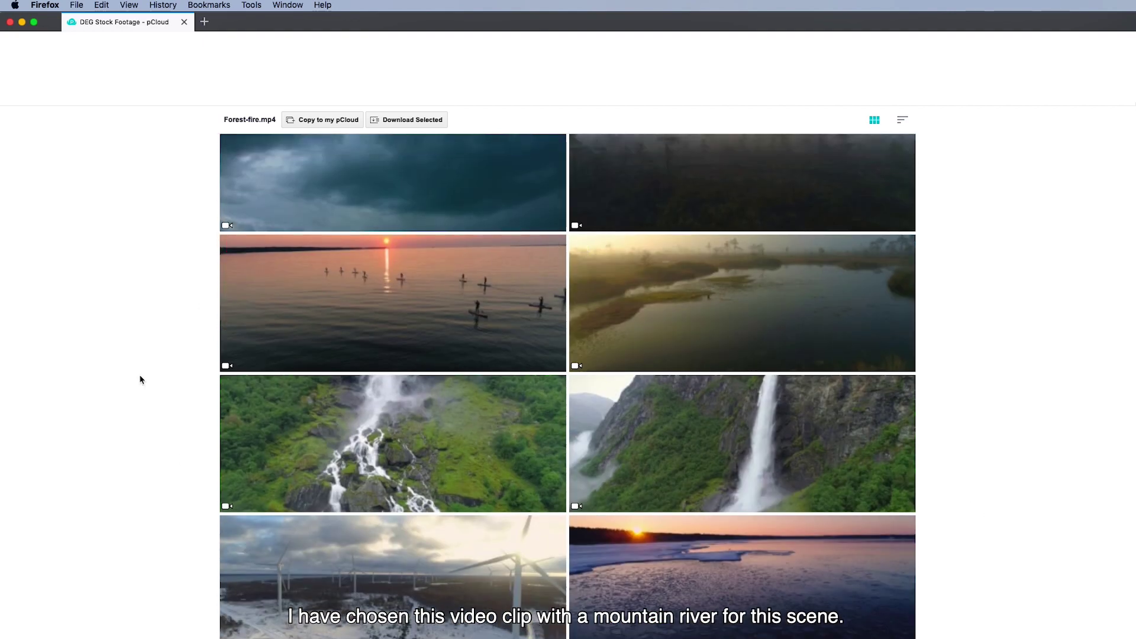
pyautogui.moveTo(413, 479)
pyautogui.scroll(10, 412, 464)
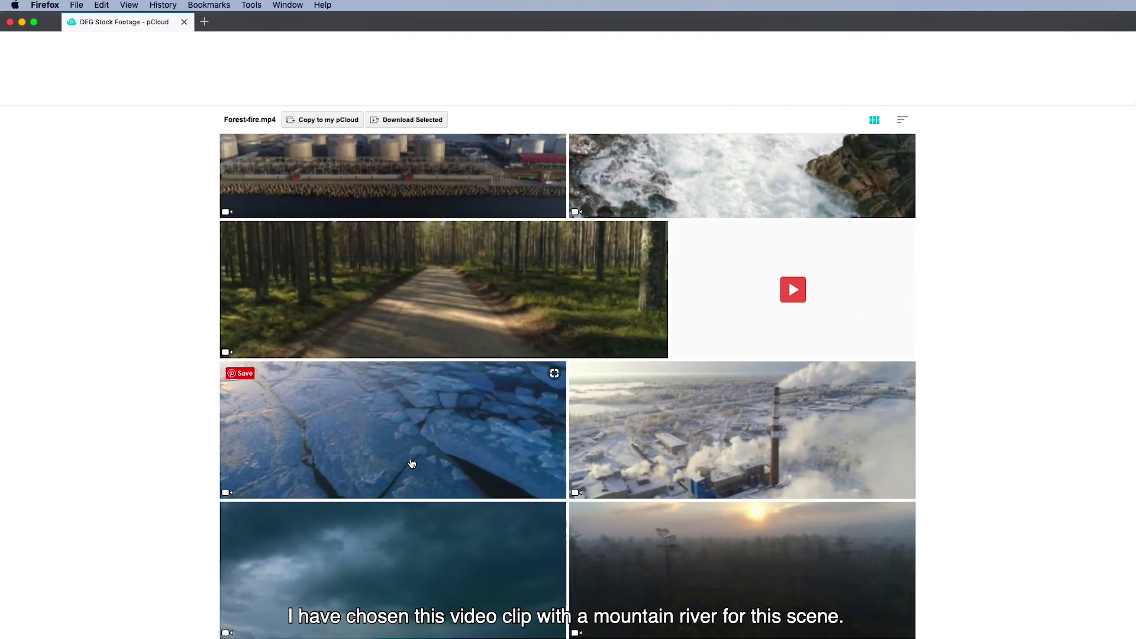
pyautogui.scroll(3, 412, 463)
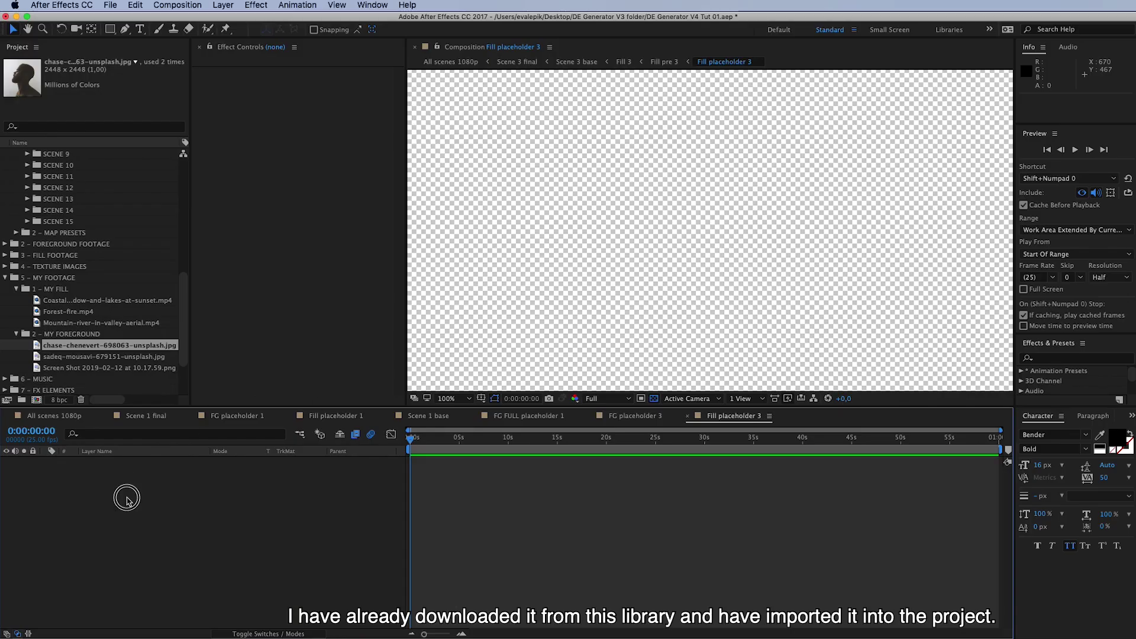
# In After Effects, place Mountain-river-in-valley-aerial.mp4 from the MY FILL folder into the Fill placeholder 3 composition as a layer
pyautogui.click(84, 335)
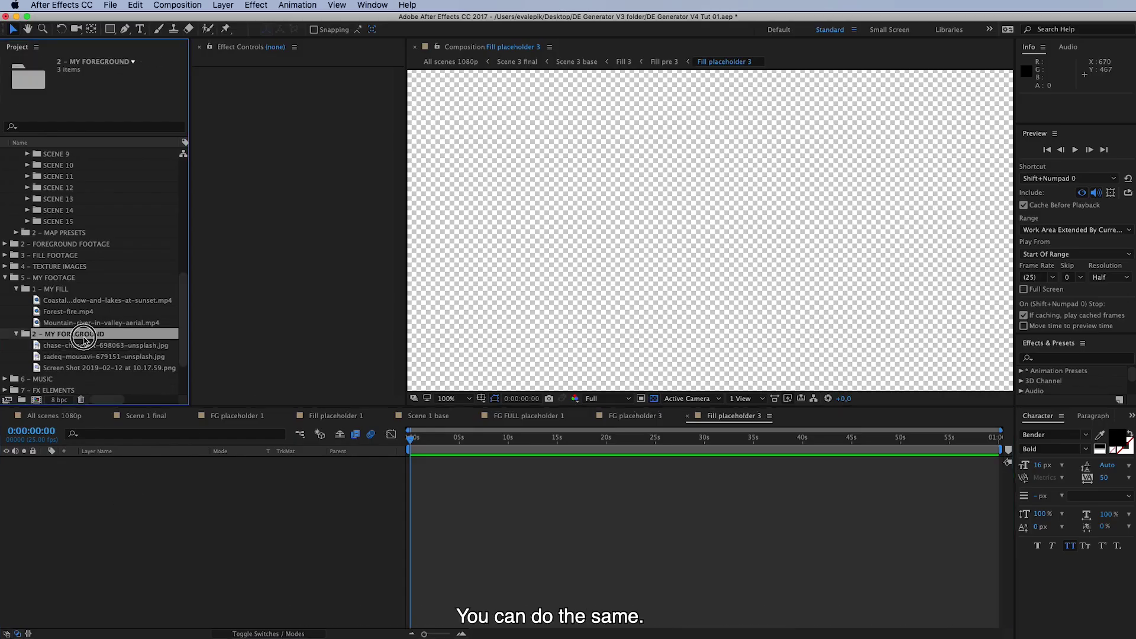
pyautogui.click(66, 300)
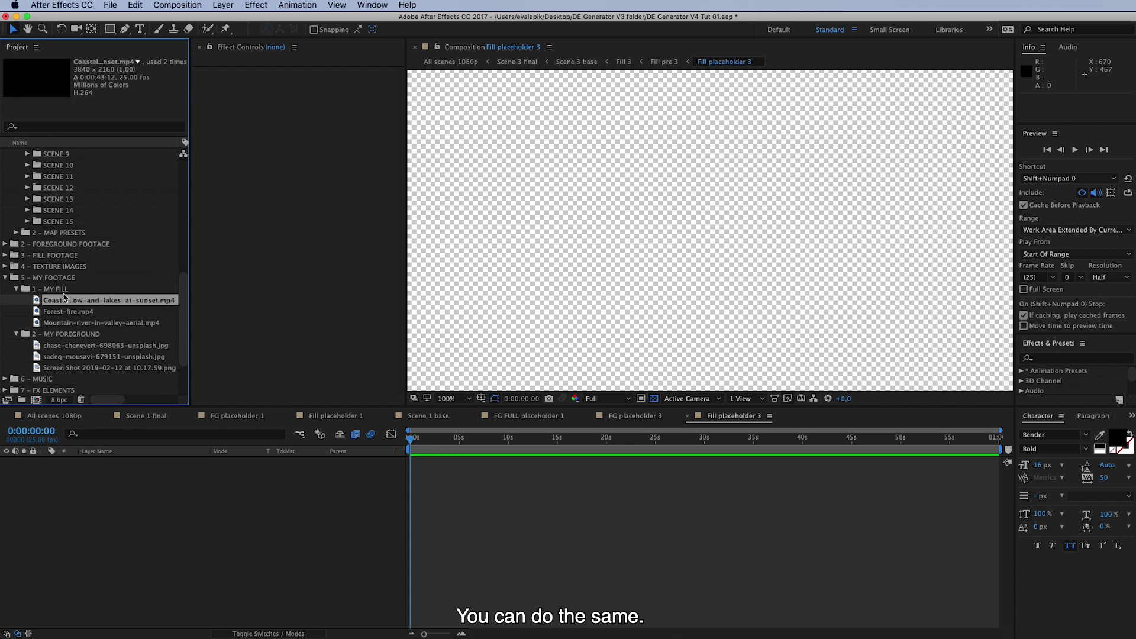
pyautogui.click(58, 290)
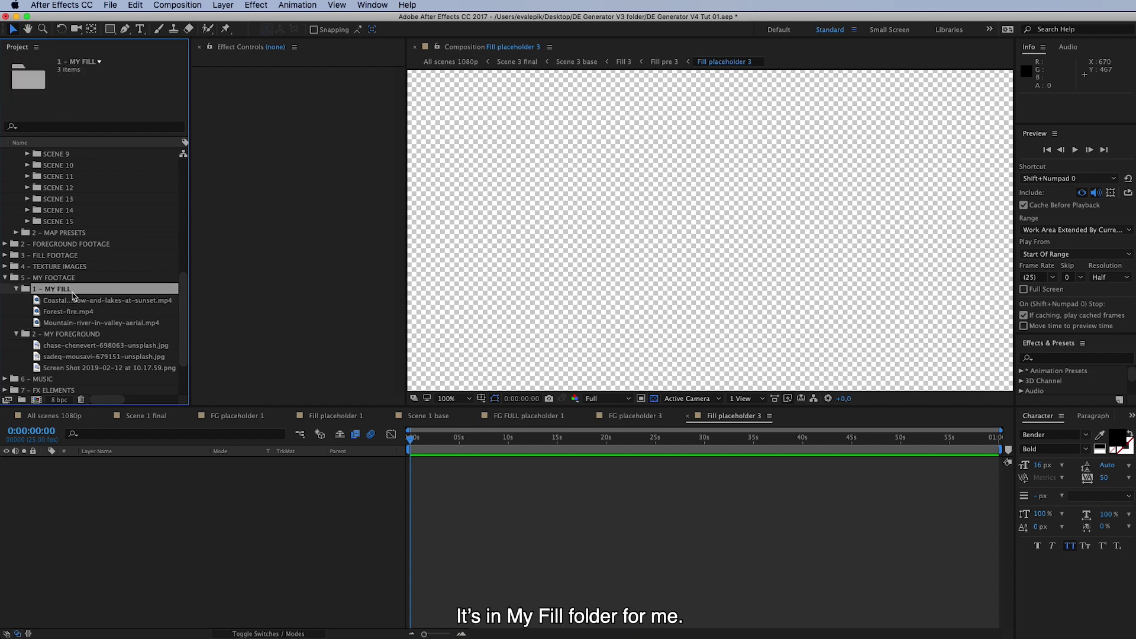
pyautogui.click(72, 324)
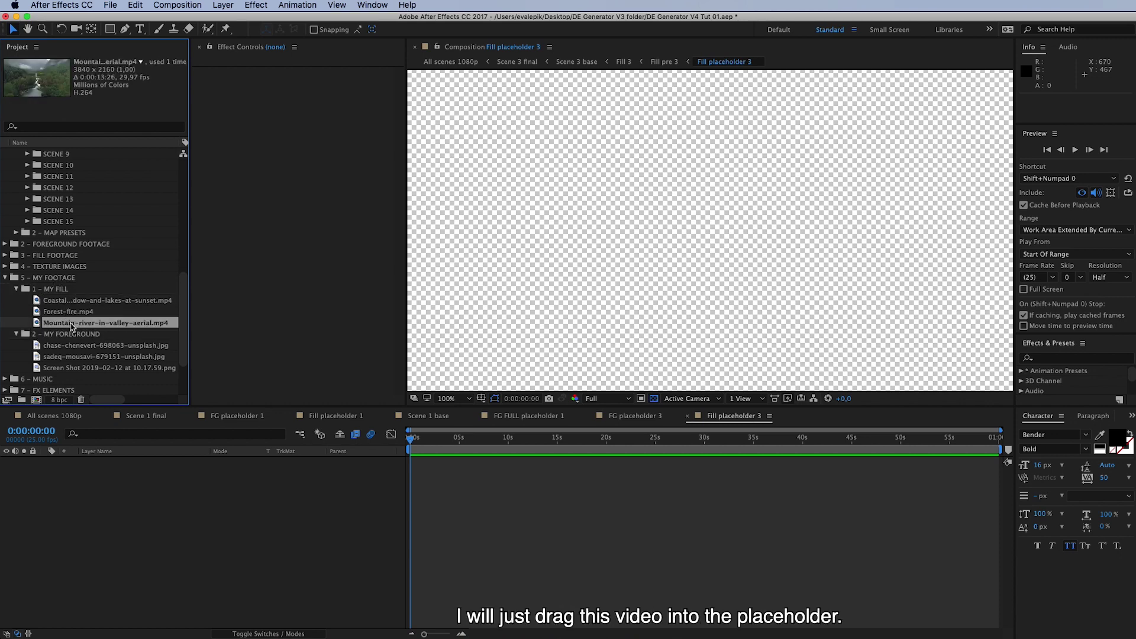
pyautogui.moveTo(75, 325); pyautogui.dragTo(254, 535)
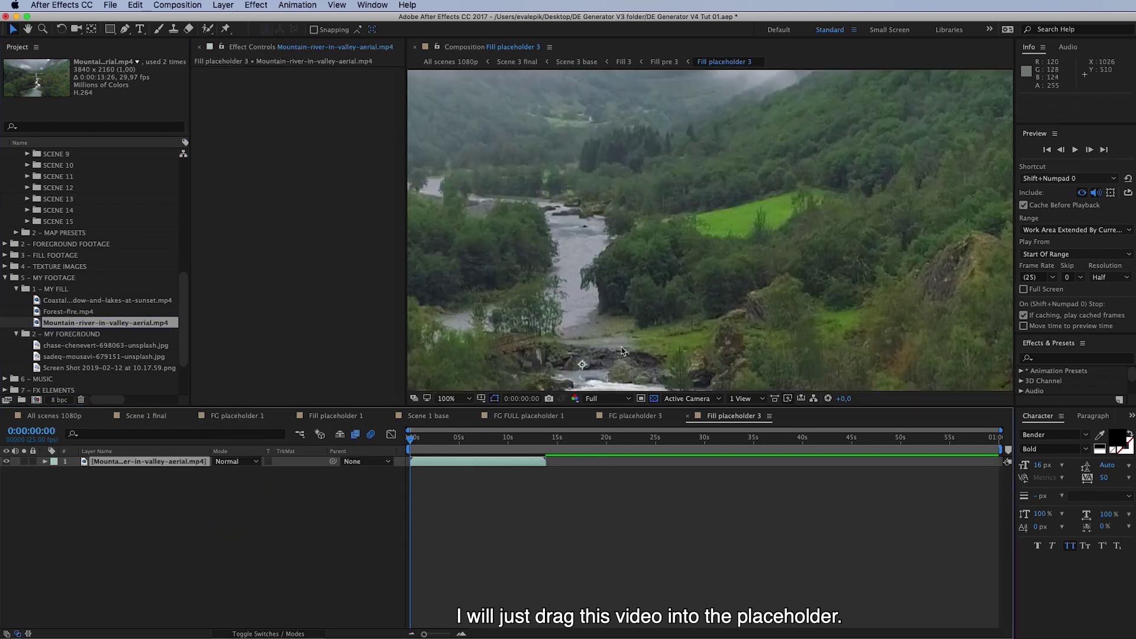
pyautogui.scroll(-2, 621, 352)
pyautogui.press('h')
pyautogui.moveTo(590, 286); pyautogui.dragTo(659, 226)
pyautogui.press('v')
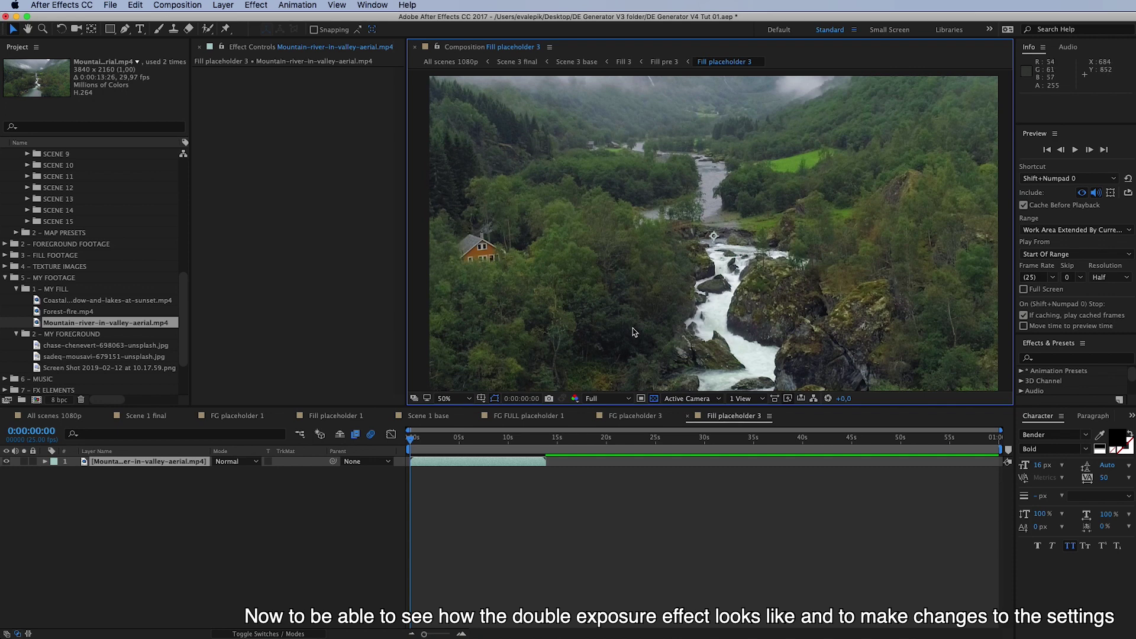
# Collapse the Placeholders 3 folder and open the Scene 3 base composition from the SCENE 3 folder
pyautogui.scroll(6, 84, 304)
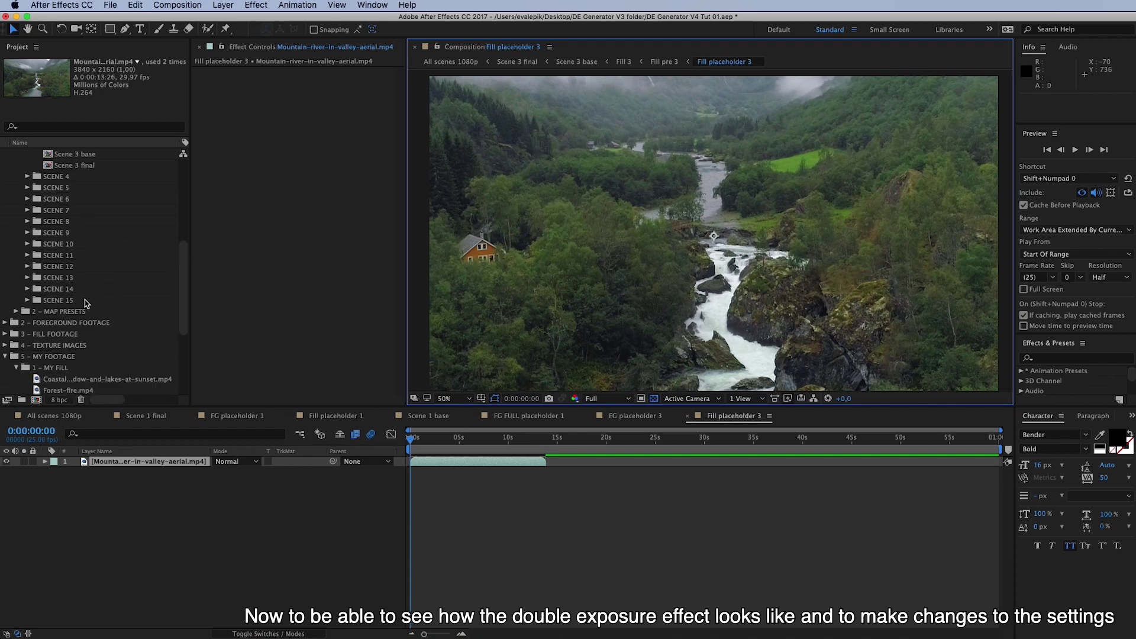
pyautogui.click(75, 278)
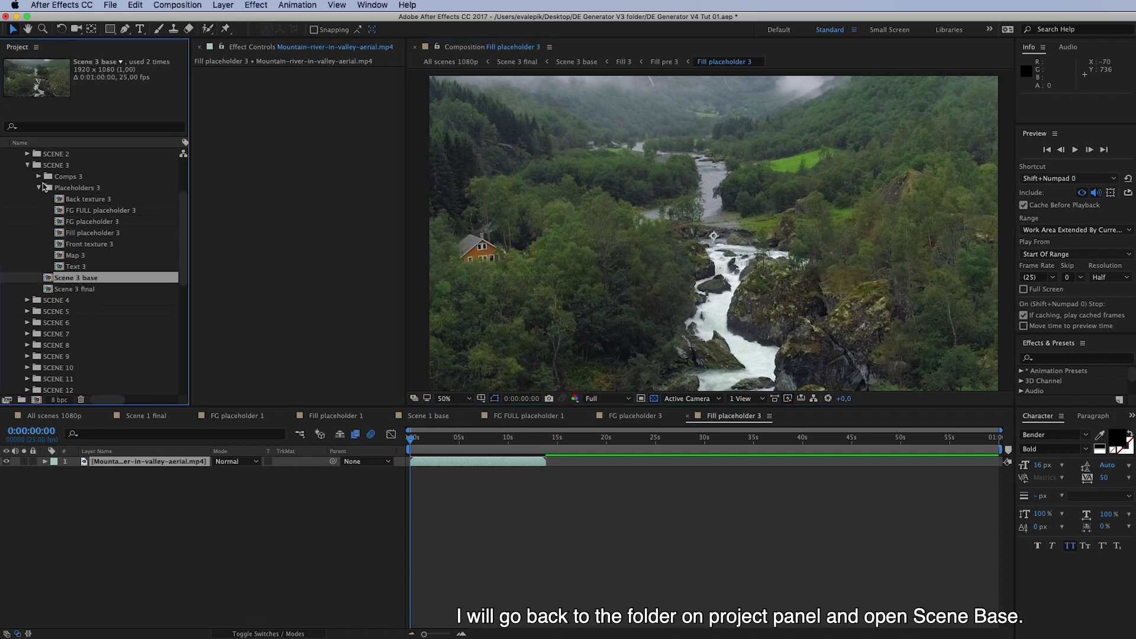
pyautogui.click(40, 189)
pyautogui.scroll(3, 56, 230)
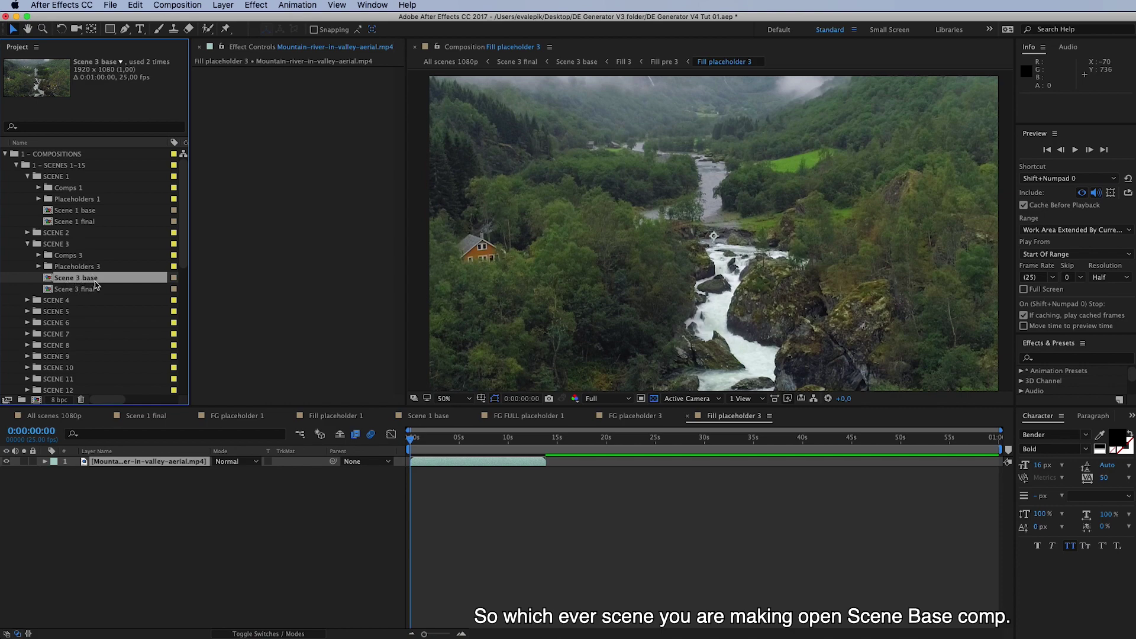
pyautogui.doubleClick(97, 278)
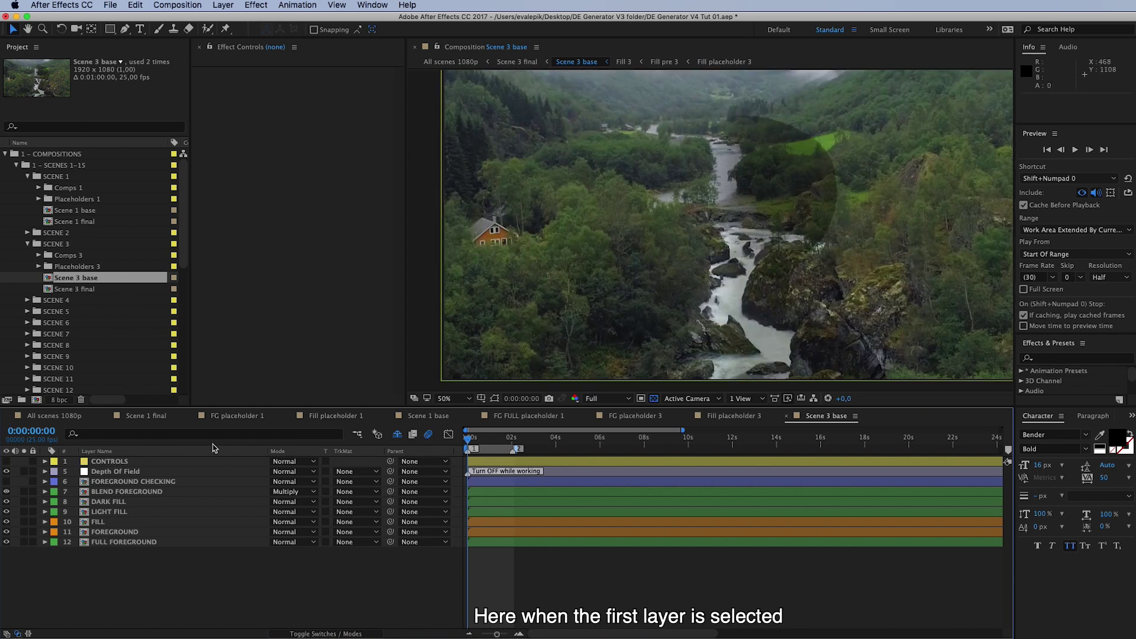
# Check the effect settings of the CONTROLS layer and solo the FILL layer
pyautogui.click(126, 465)
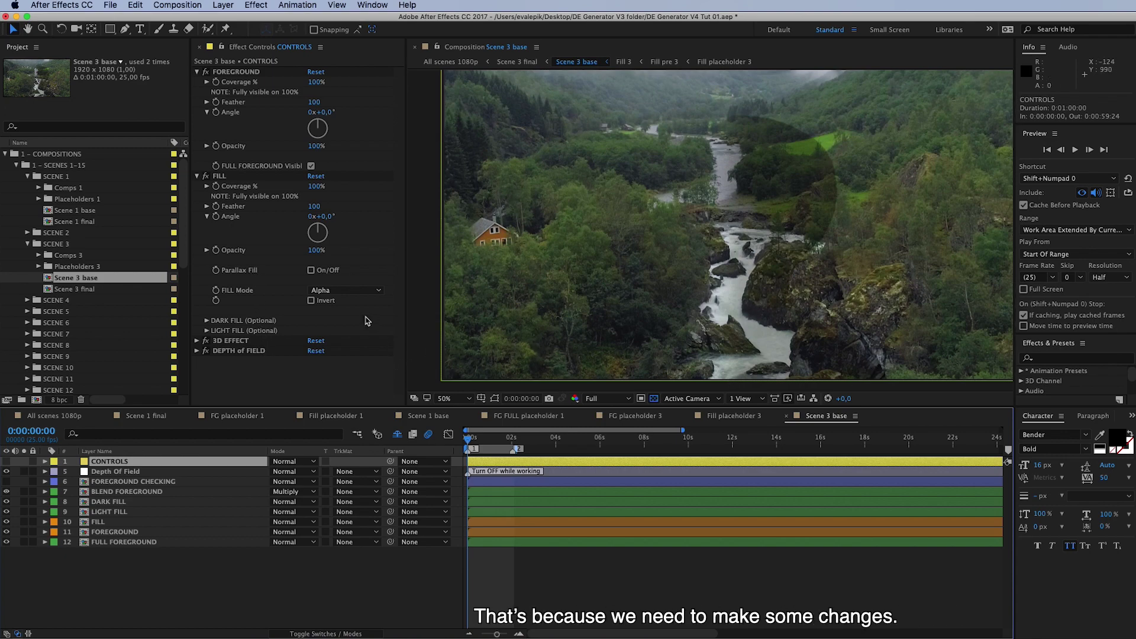
pyautogui.click(106, 523)
pyautogui.click(23, 521)
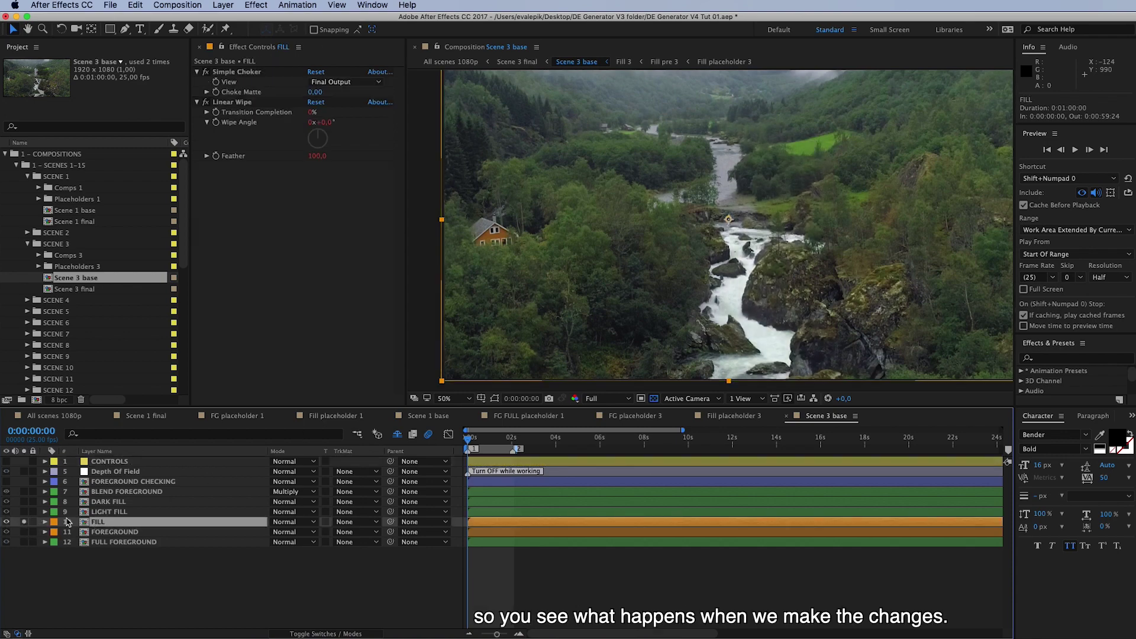
# In the FILL settings of the CONTROLS layer, set the mode to inverted Luminance, the angle to 178° and the coverage to 70%
pyautogui.click(152, 463)
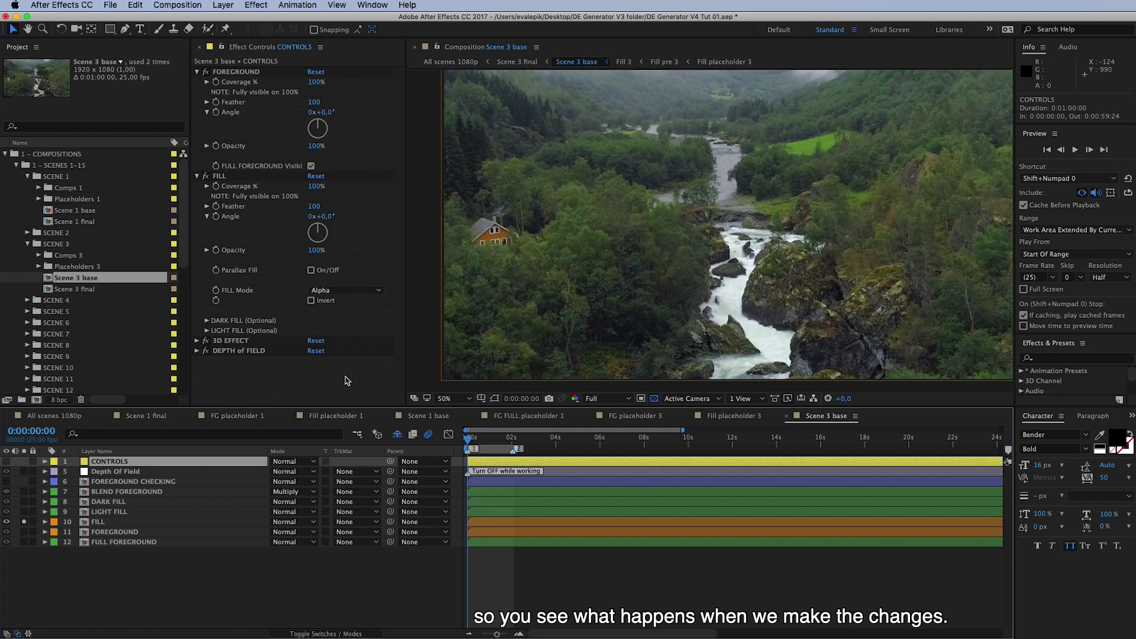
pyautogui.click(220, 177)
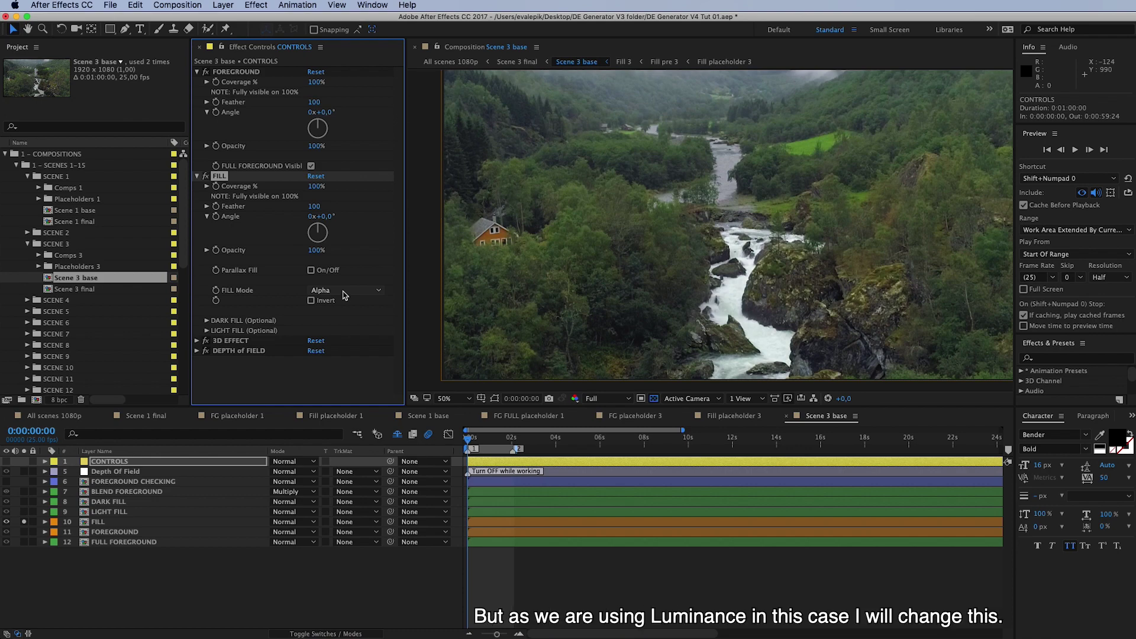
pyautogui.click(344, 294)
pyautogui.click(341, 311)
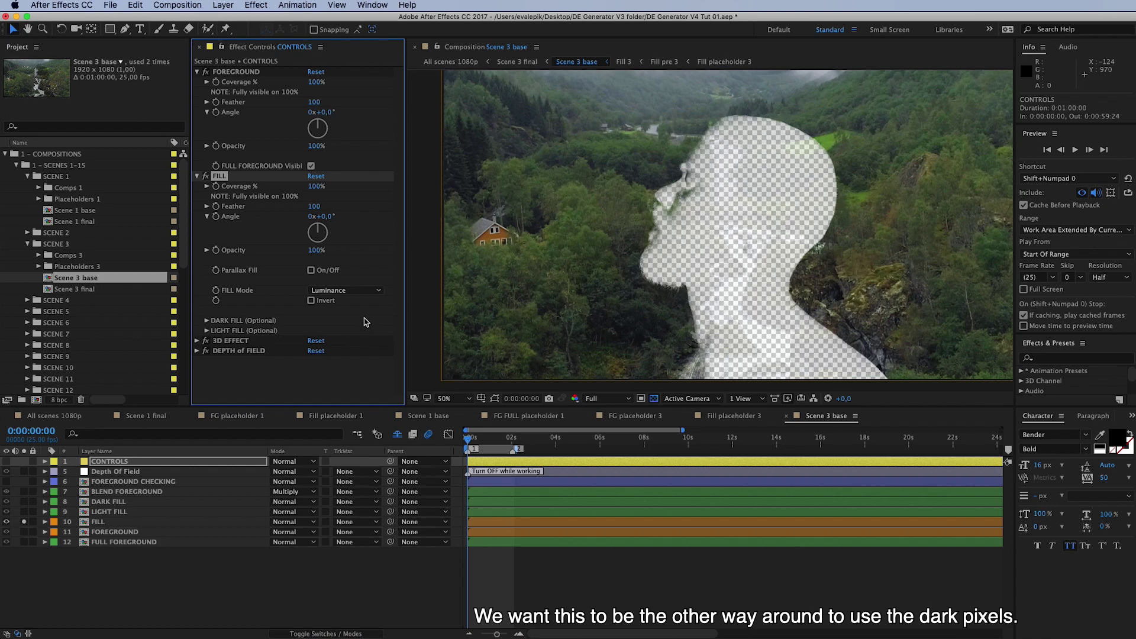
pyautogui.click(311, 300)
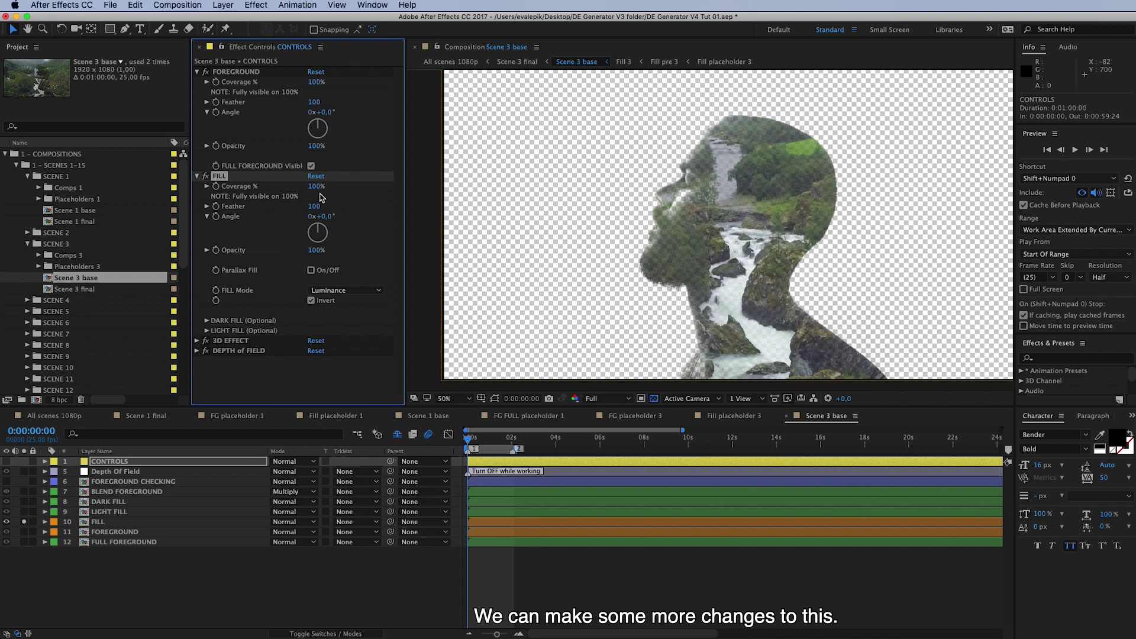
pyautogui.moveTo(319, 227); pyautogui.dragTo(320, 265)
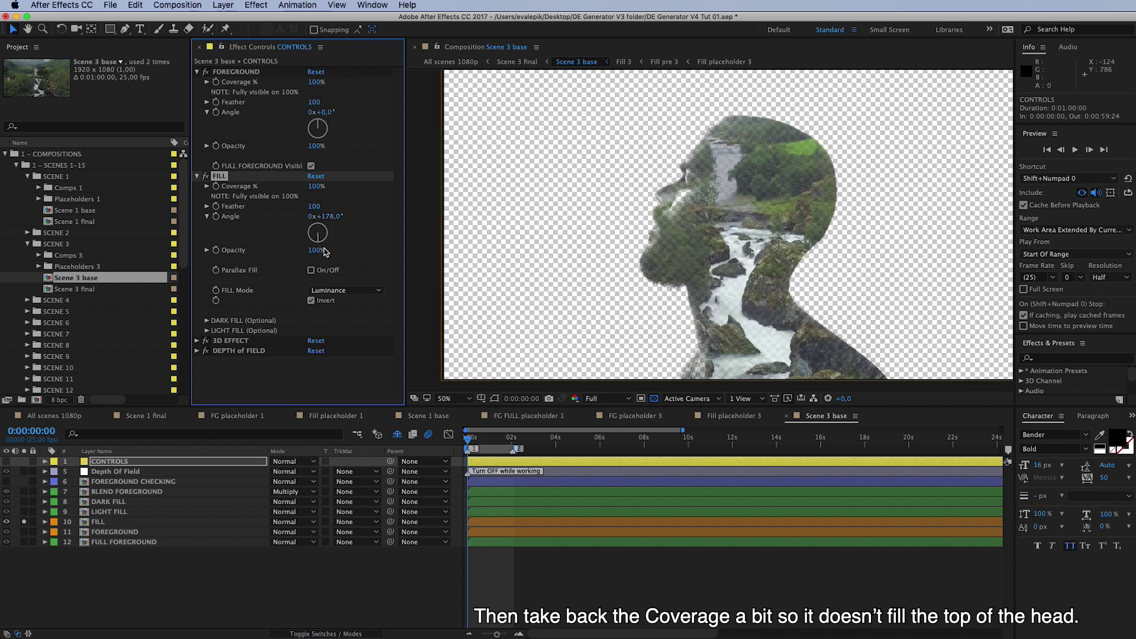
pyautogui.moveTo(315, 185); pyautogui.dragTo(297, 186)
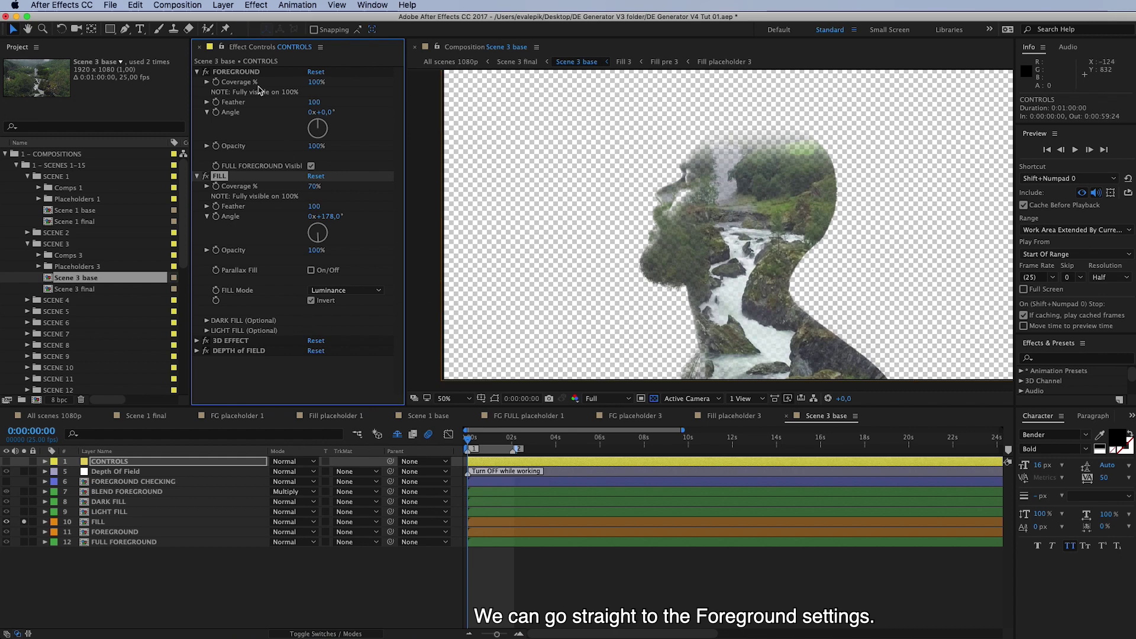
# Solo the FOREGROUND layer and take the FILL layer out of solo
pyautogui.click(117, 532)
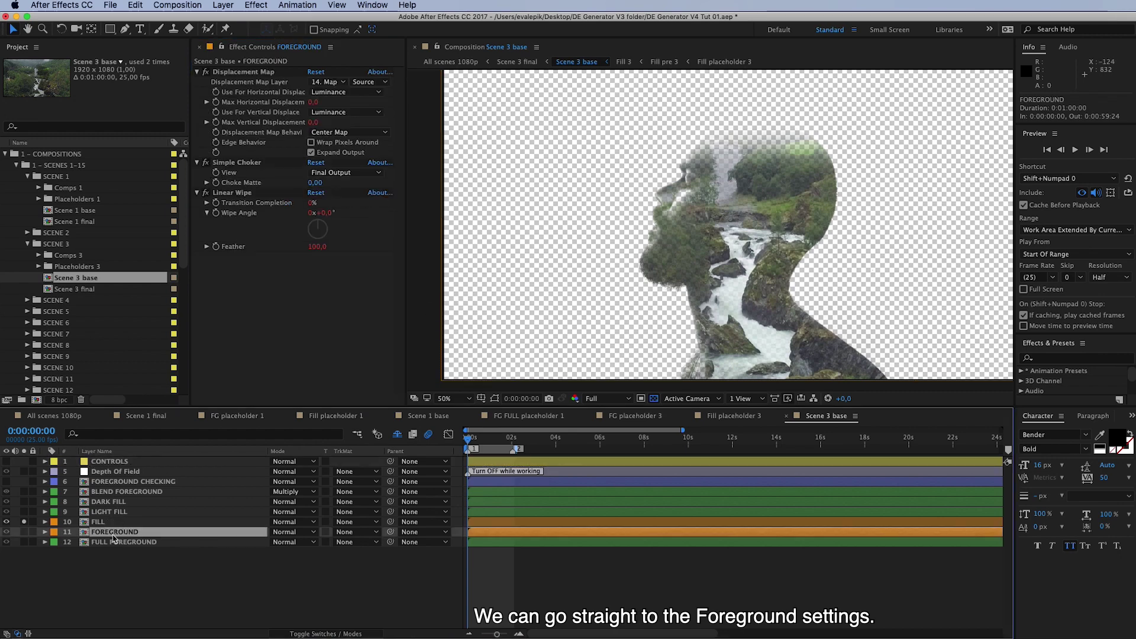
pyautogui.click(24, 532)
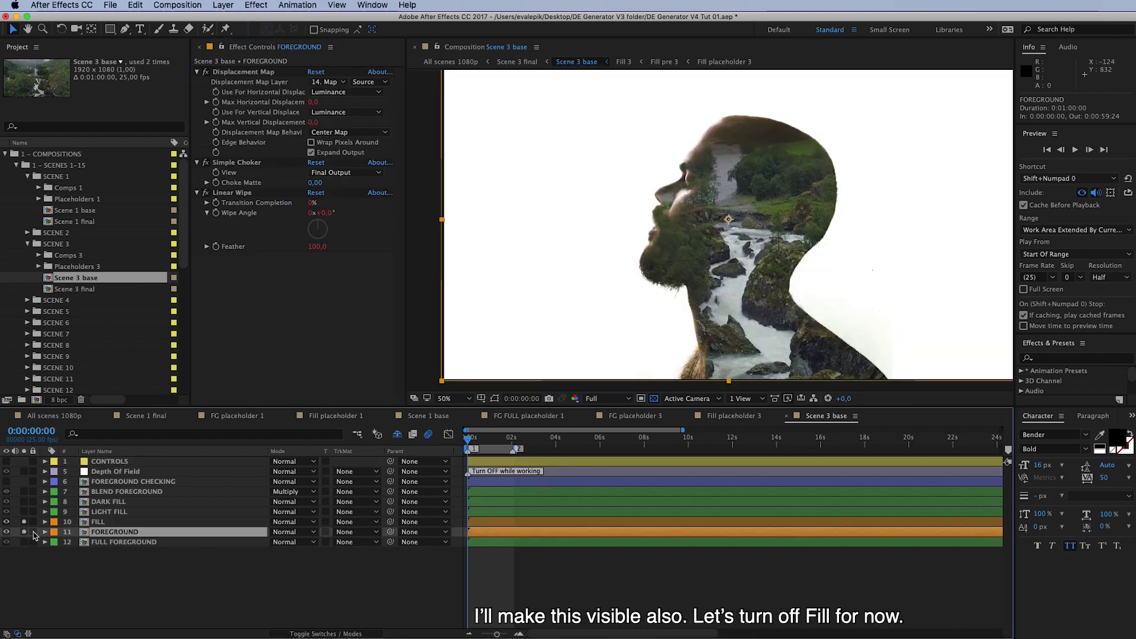
pyautogui.click(24, 522)
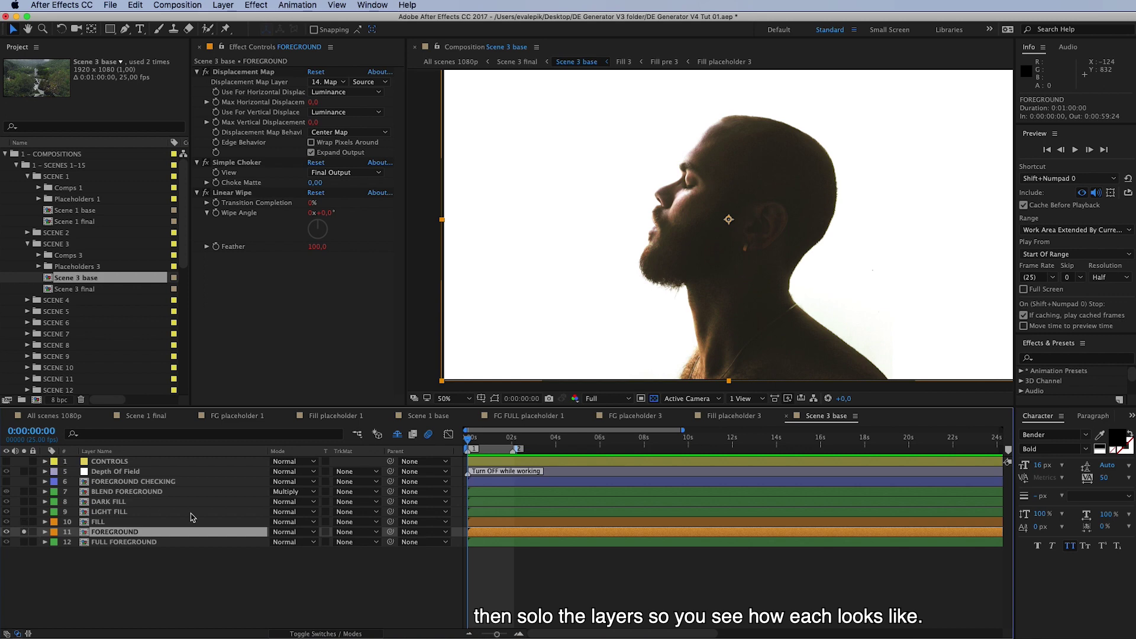
# In the FOREGROUND settings of the CONTROLS layer, set the angle to 180°, the coverage to 63% and the feather to 376
pyautogui.click(138, 462)
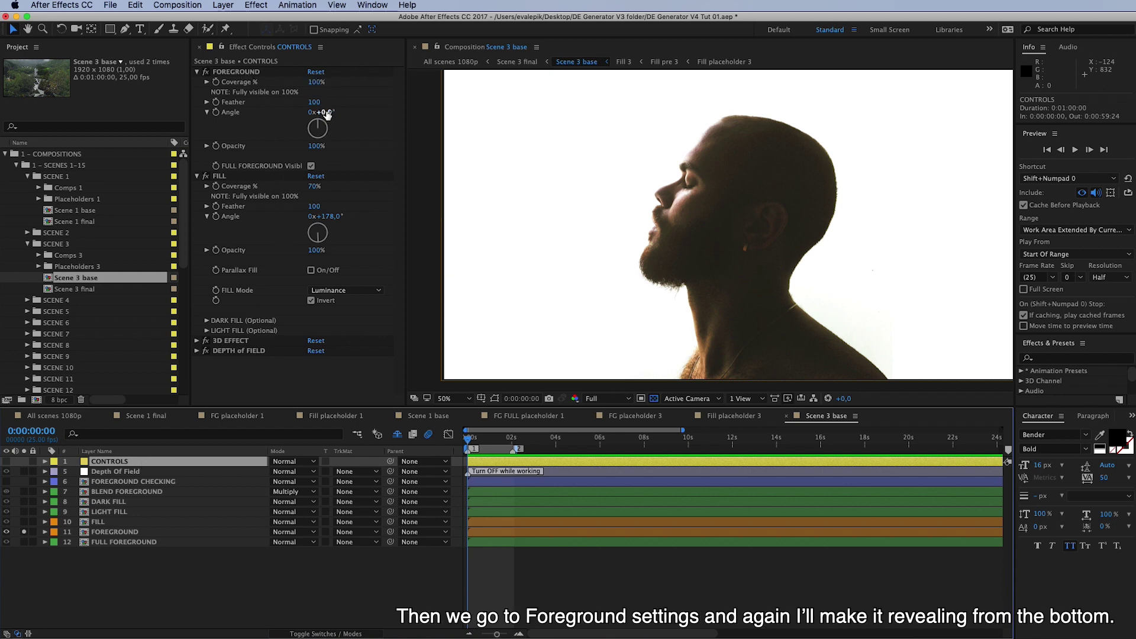
pyautogui.moveTo(327, 115); pyautogui.dragTo(325, 153)
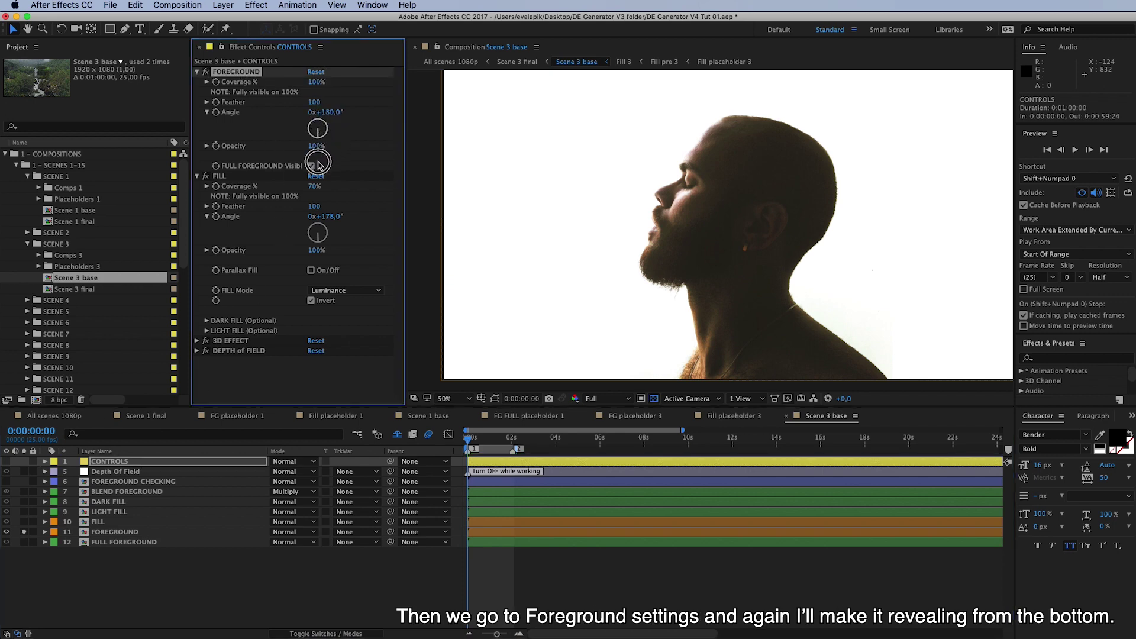
pyautogui.moveTo(317, 165); pyautogui.dragTo(317, 165)
pyautogui.moveTo(318, 81); pyautogui.dragTo(298, 102)
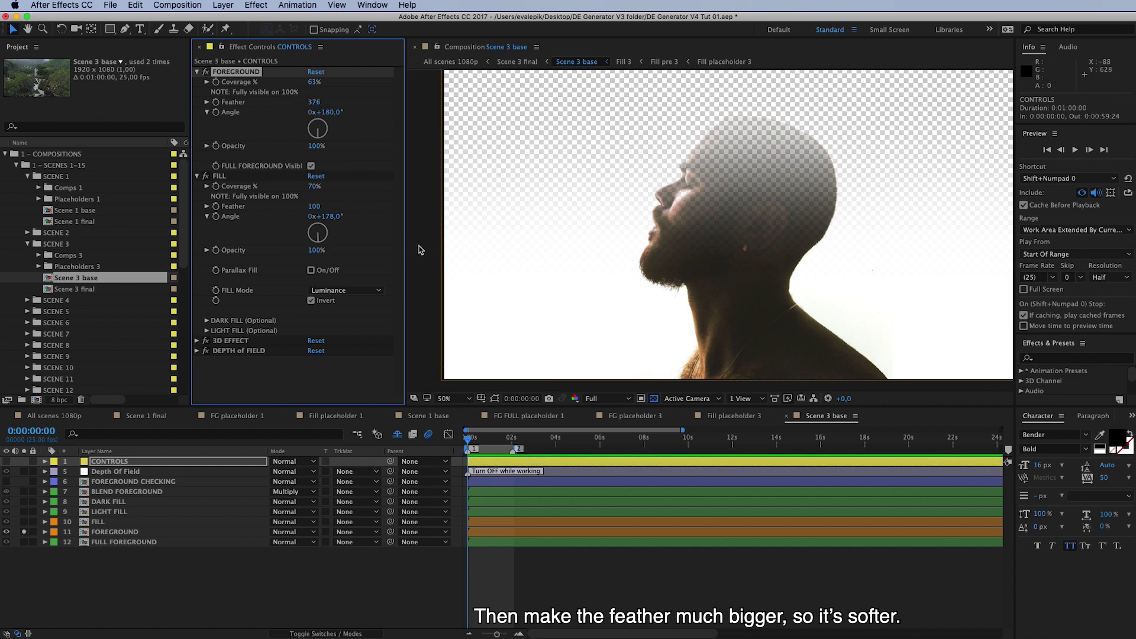
# Turn off the FULL FOREGROUND visibility and solo the FILL layer together with the FOREGROUND layer
pyautogui.click(311, 167)
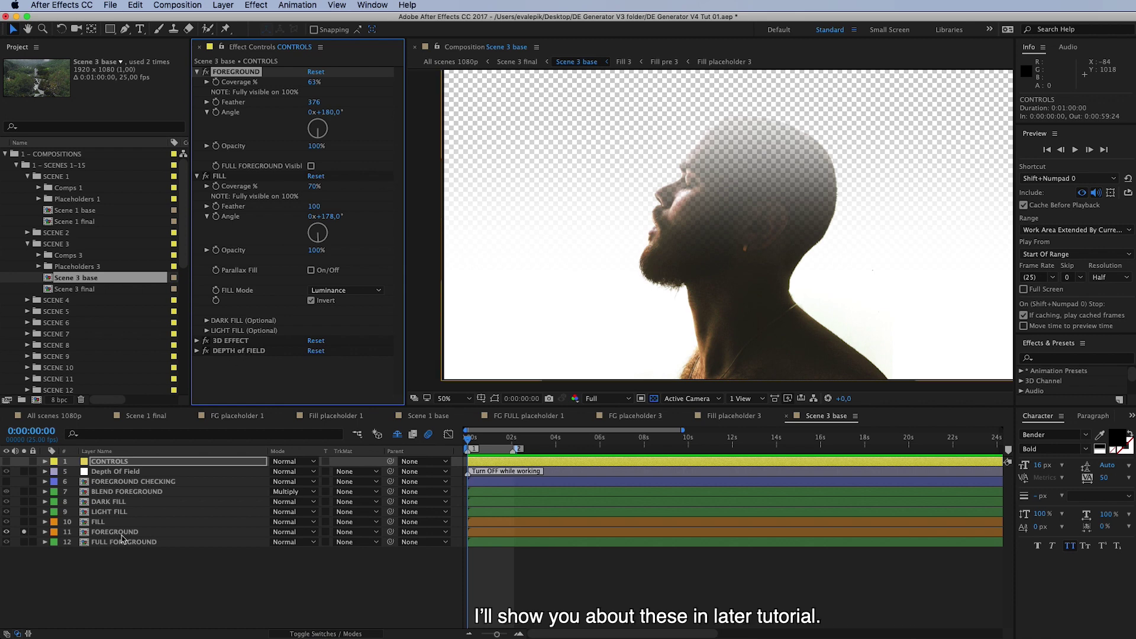
pyautogui.click(24, 521)
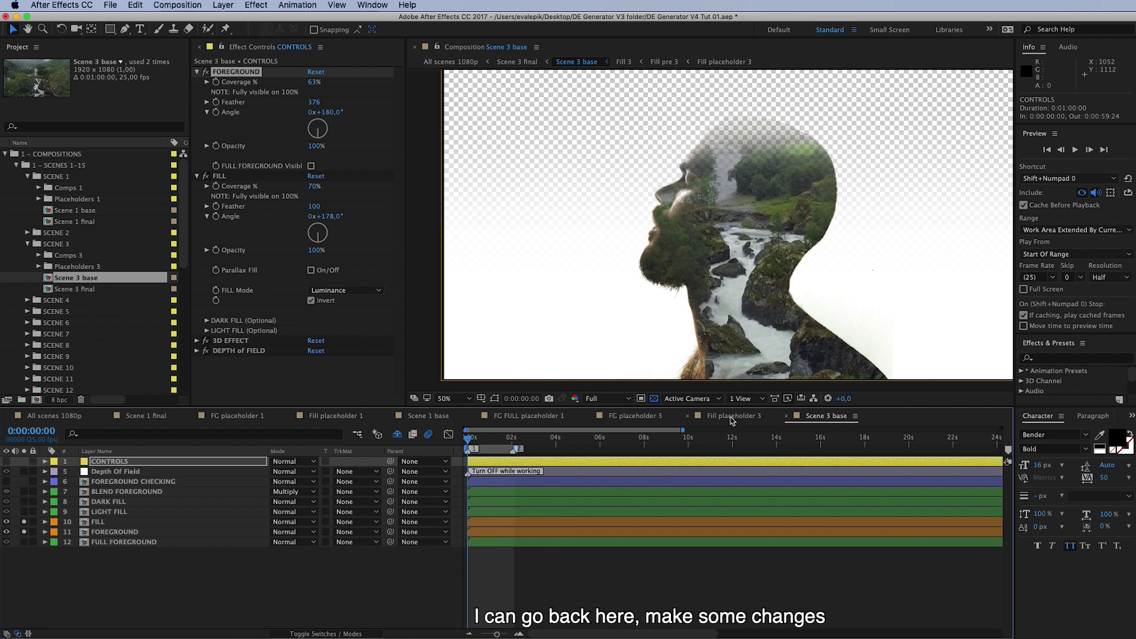
# Move the river clip in Fill placeholder 3 to position 672, 754 and return to Scene 3 base
pyautogui.click(732, 416)
pyautogui.moveTo(798, 184); pyautogui.dragTo(713, 248)
pyautogui.click(826, 416)
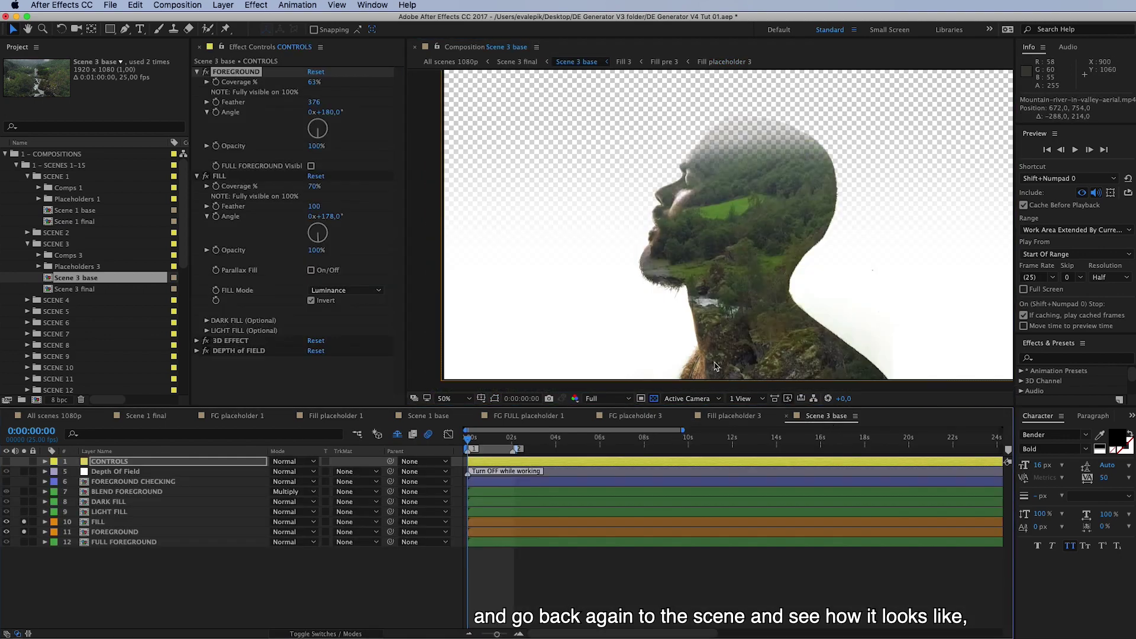
# Lock the Scene 3 base viewer and open a second comp viewer showing Fill placeholder 3 beside it
pyautogui.click(437, 49)
pyautogui.click(512, 49)
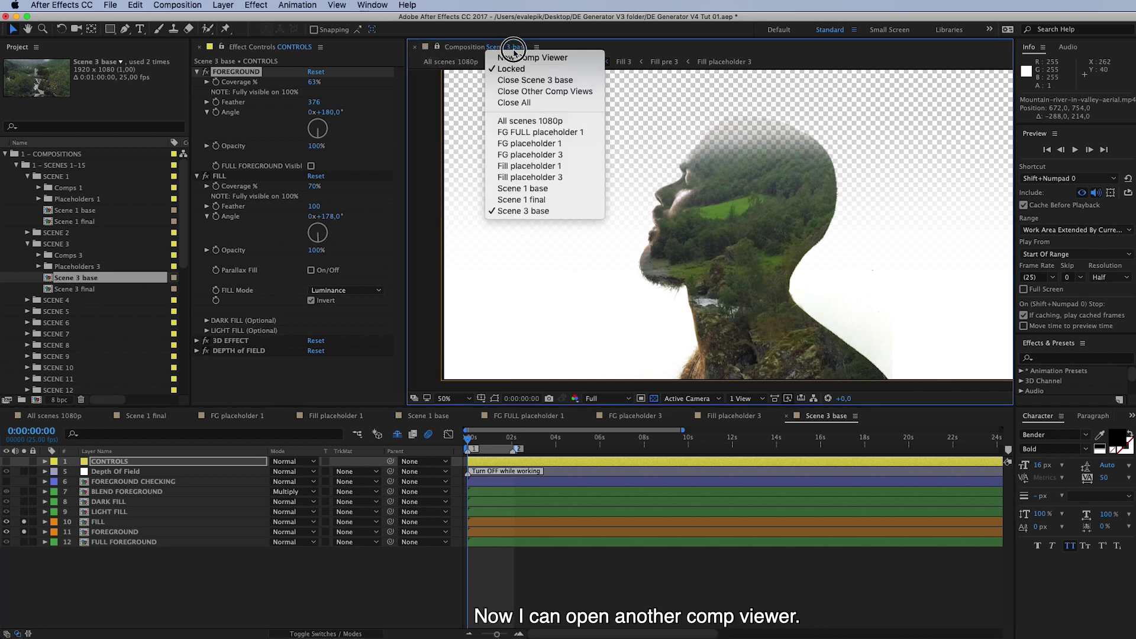
pyautogui.click(516, 54)
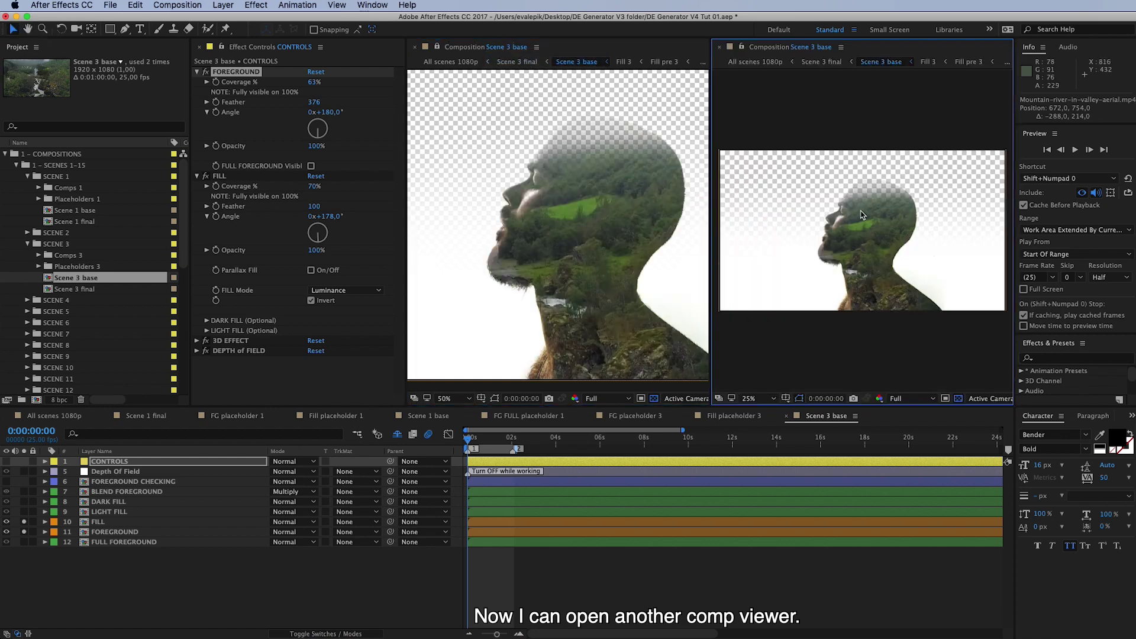
pyautogui.click(747, 416)
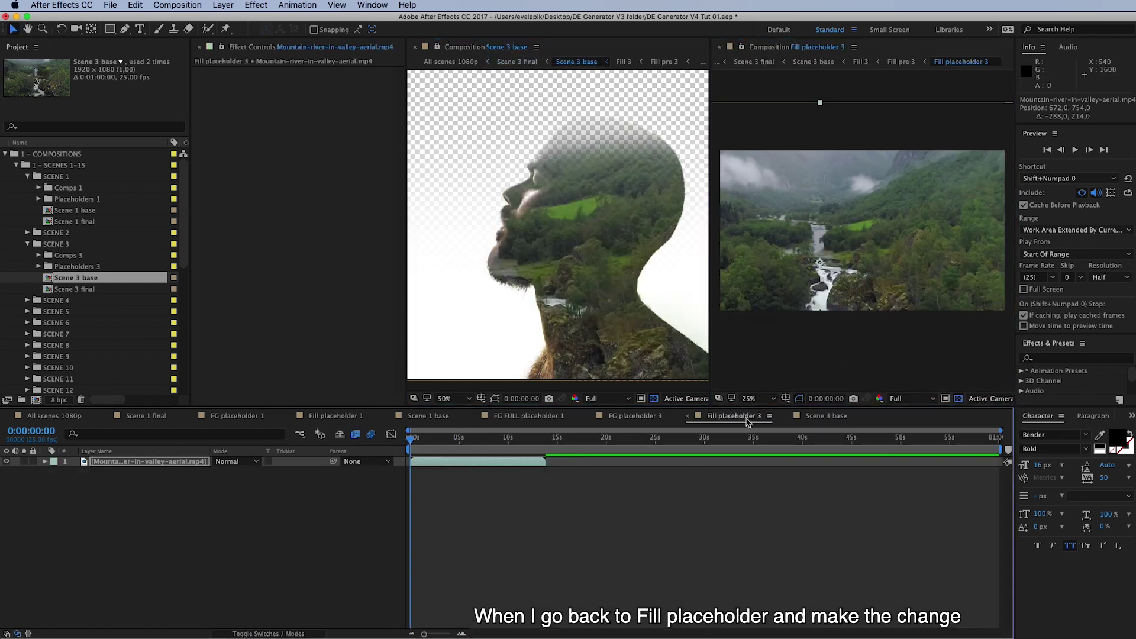
# Reset the position of the river clip in Fill placeholder 3 to its default of 960, 540
pyautogui.click(182, 467)
pyautogui.press('p')
pyautogui.rightClick(158, 471)
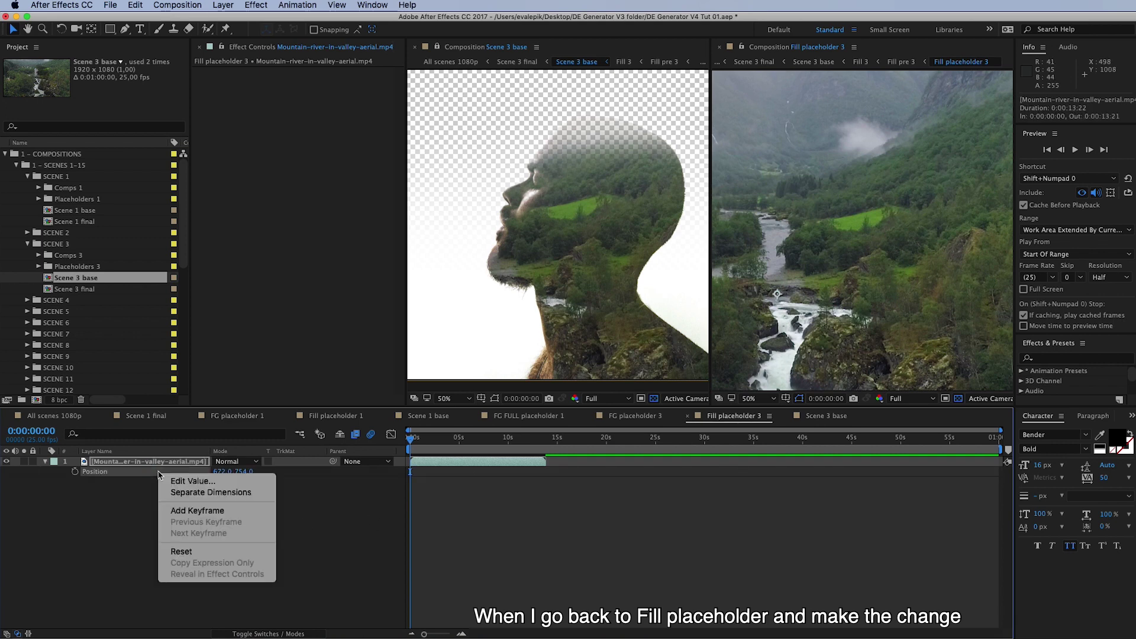
pyautogui.click(188, 552)
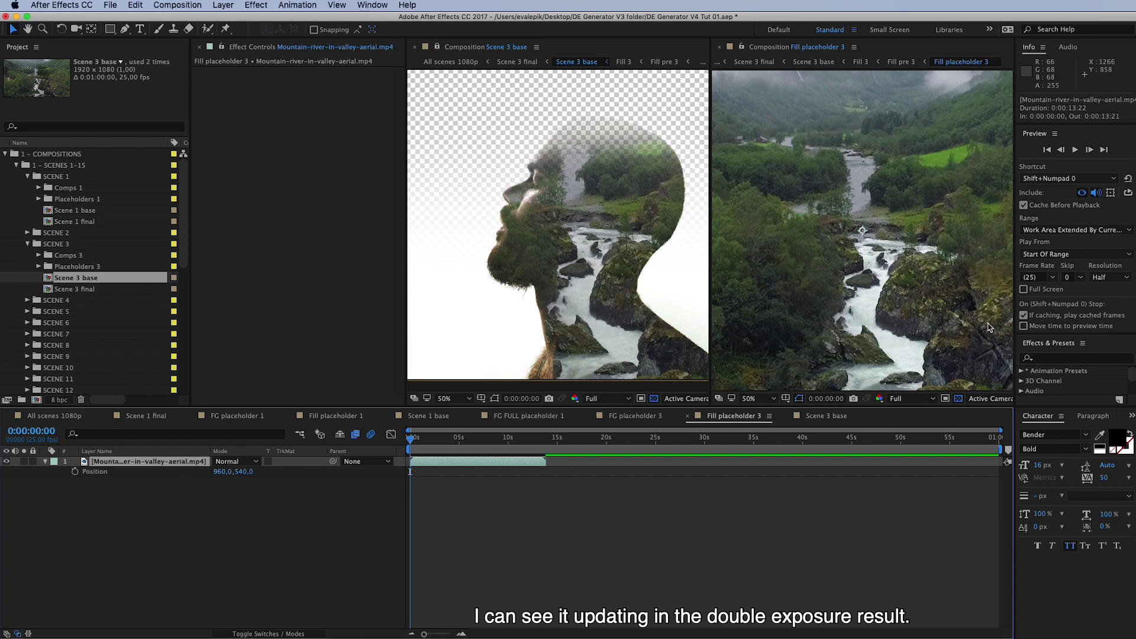
# Examine the man's nose area in the Scene 3 base double exposure against the matching part of the river footage
pyautogui.moveTo(857, 254); pyautogui.dragTo(874, 228)
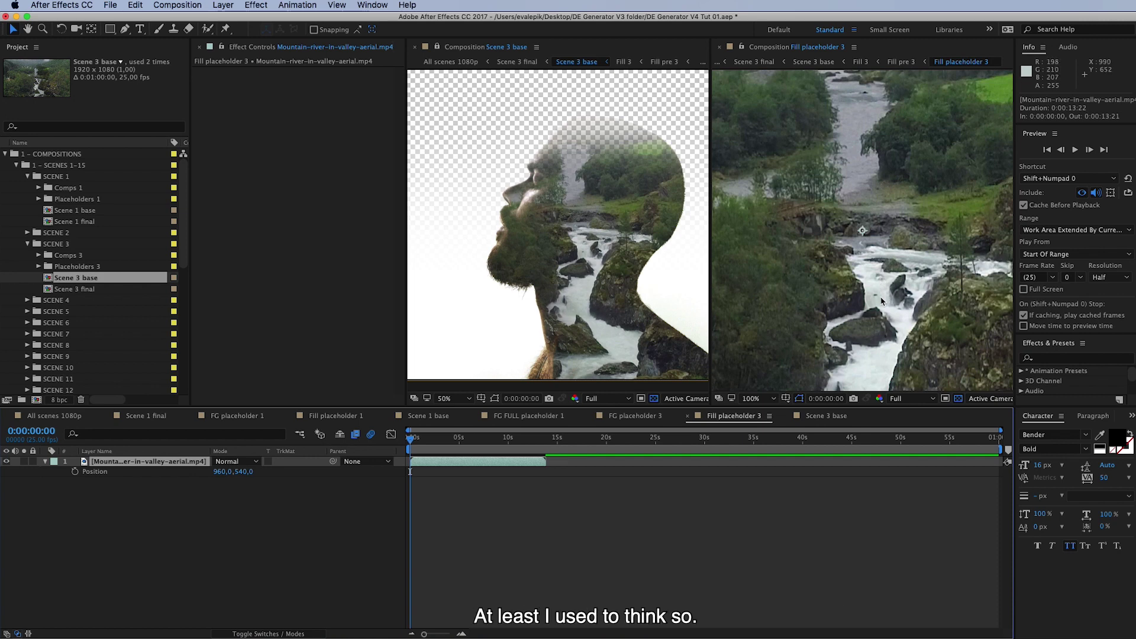
pyautogui.press(',')
pyautogui.press(',')
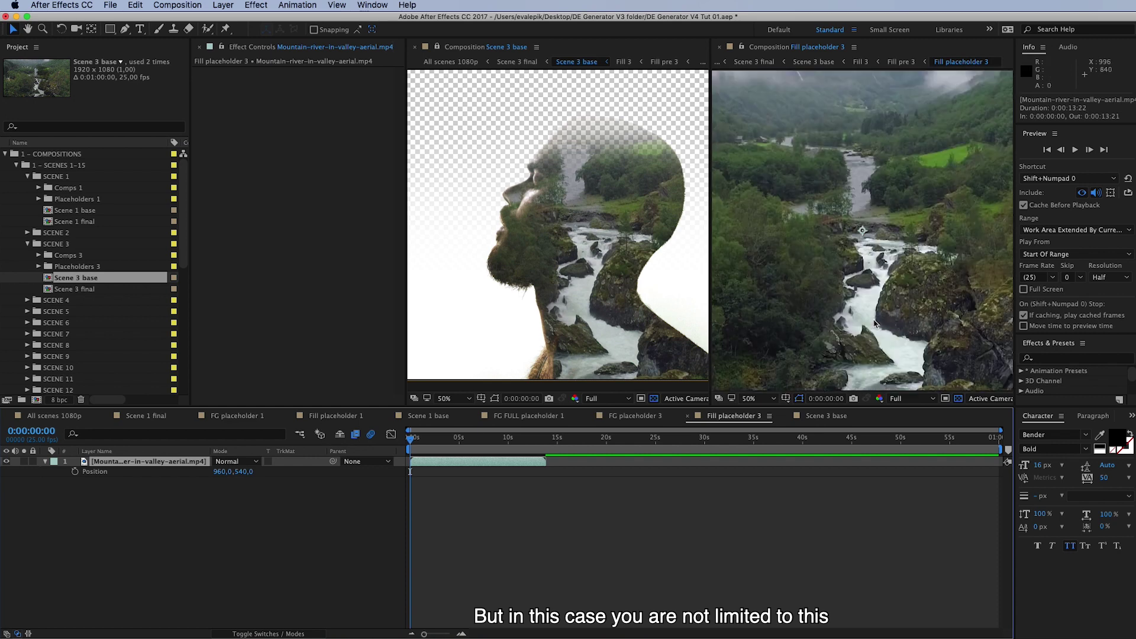
pyautogui.press('.')
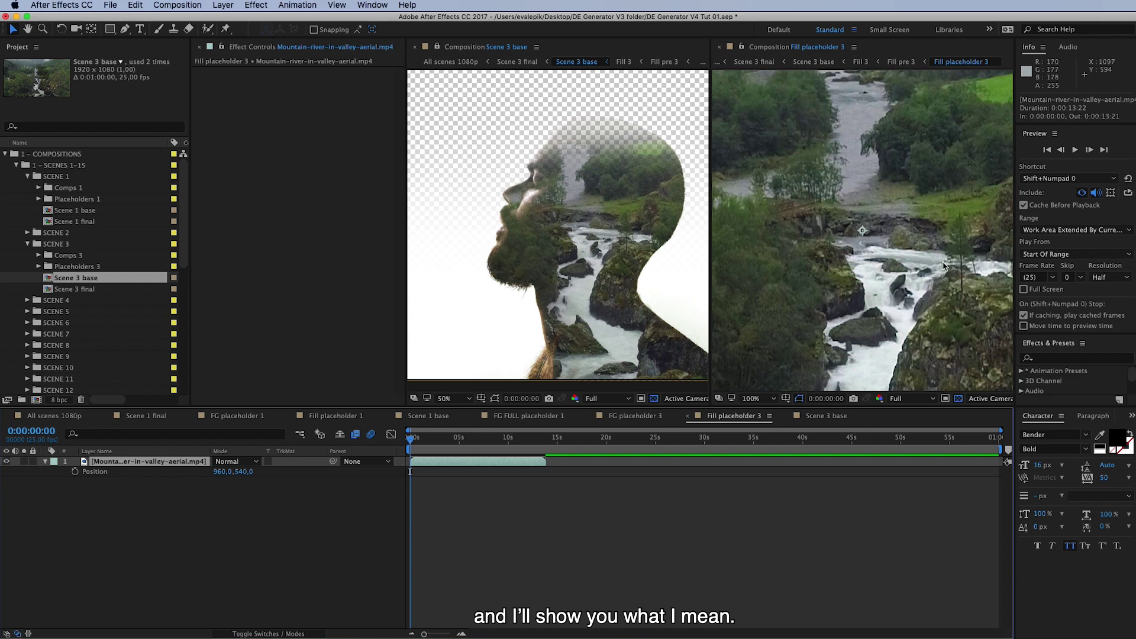
pyautogui.scroll(2, 517, 306)
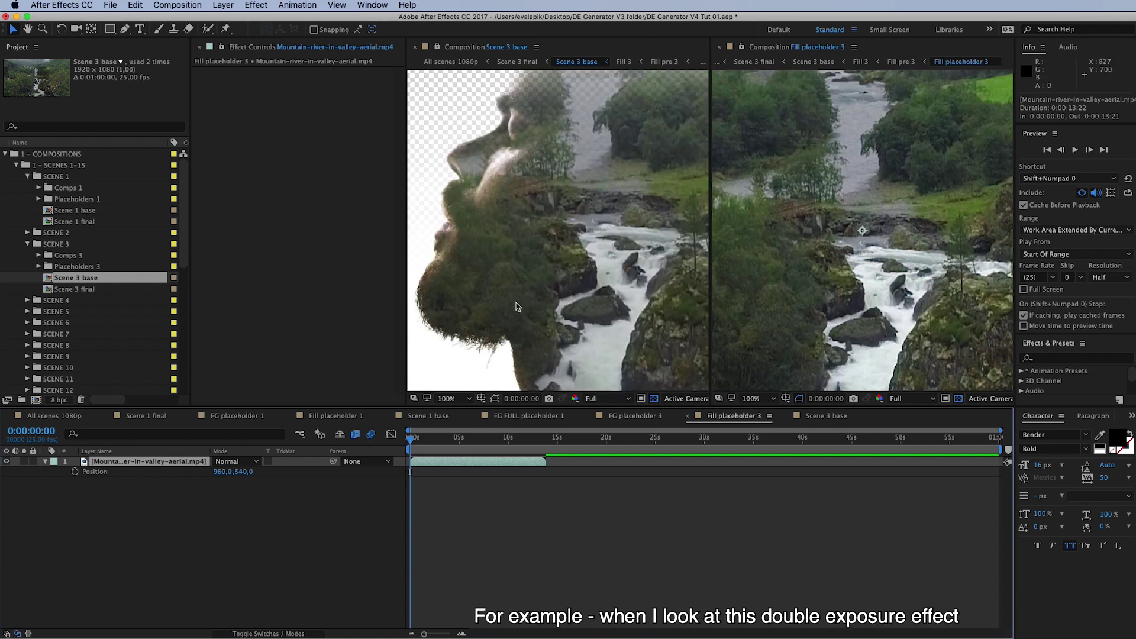
pyautogui.moveTo(523, 249); pyautogui.dragTo(568, 291)
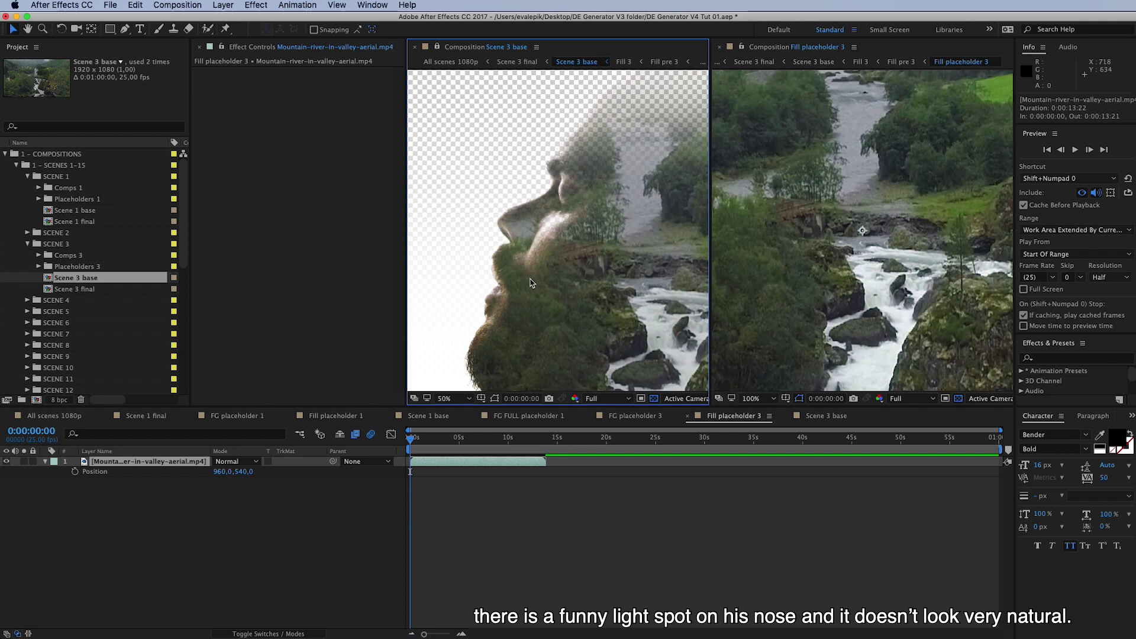
pyautogui.press(',')
pyautogui.press('.')
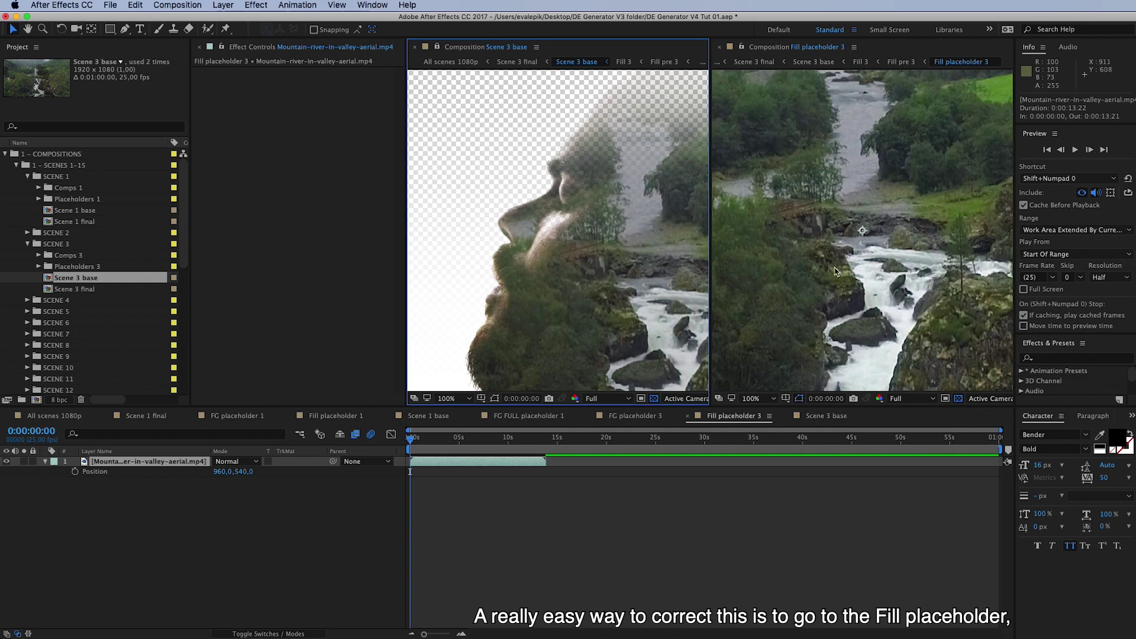
# Duplicate the river clip layer and draw a rough five-point Pen mask on the copy around the bright water patch beside the trees
pyautogui.moveTo(804, 293); pyautogui.dragTo(845, 347)
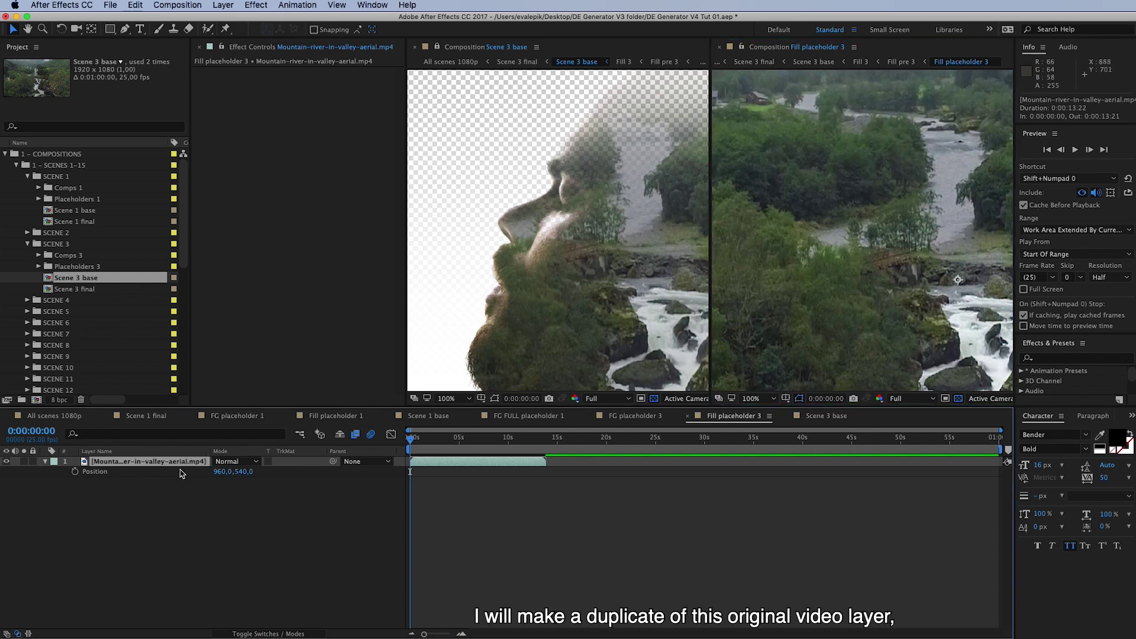
pyautogui.press('super+d')
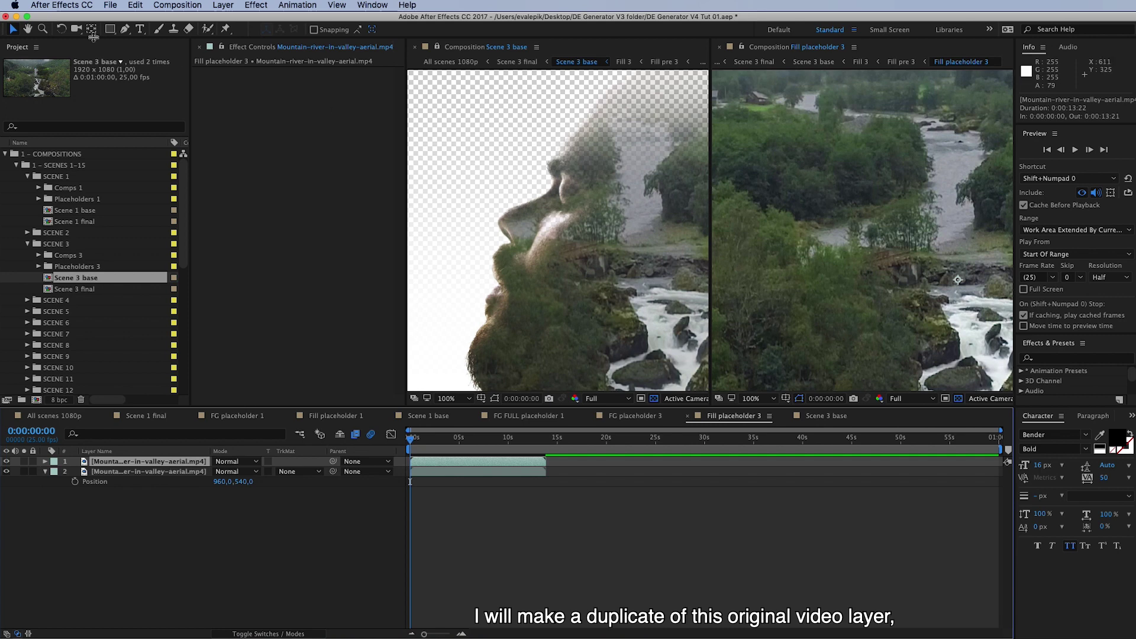
pyautogui.click(125, 28)
pyautogui.click(806, 222)
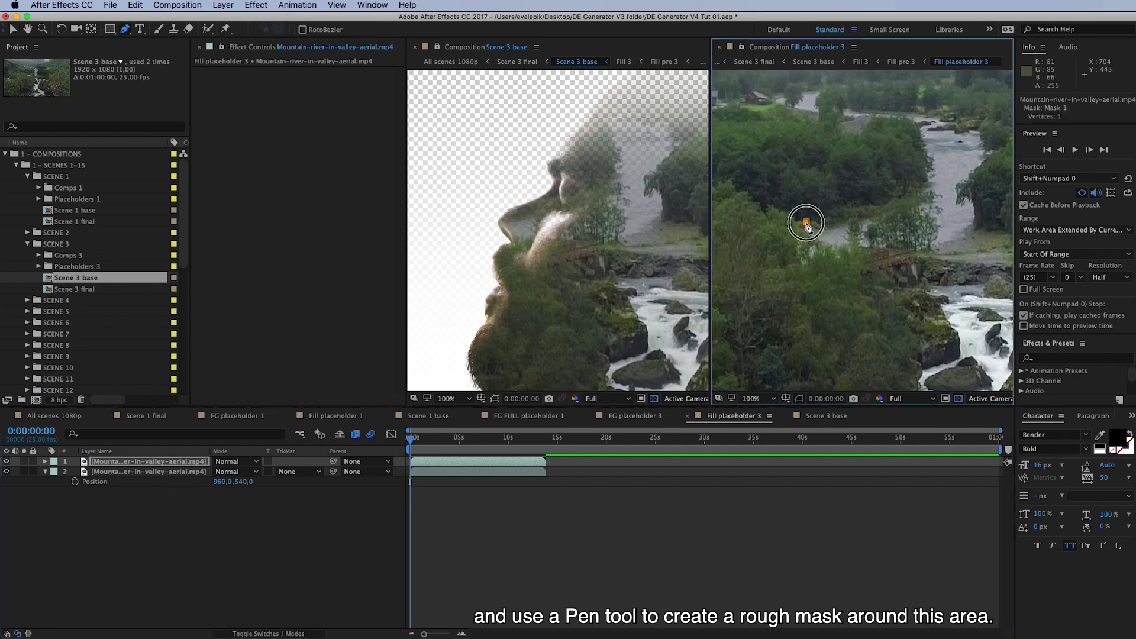
pyautogui.click(857, 214)
pyautogui.click(854, 251)
pyautogui.click(826, 253)
pyautogui.click(797, 233)
pyautogui.click(805, 222)
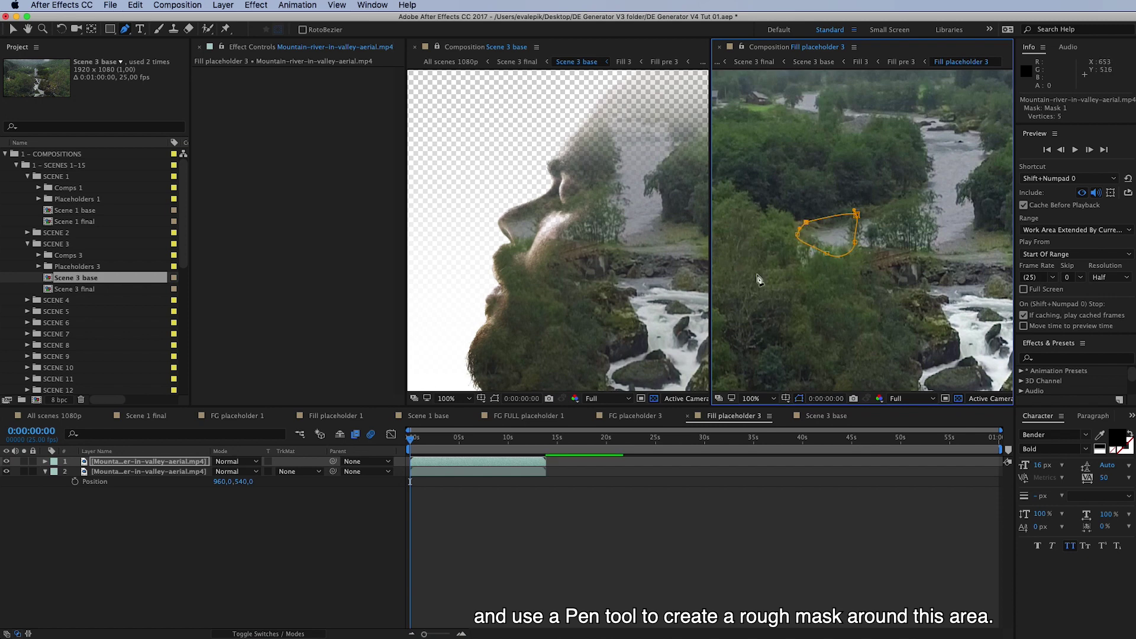
# Solo the masked duplicate, show its mask properties and set the mask feather to 21 pixels
pyautogui.click(191, 465)
pyautogui.press('m')
pyautogui.press('m')
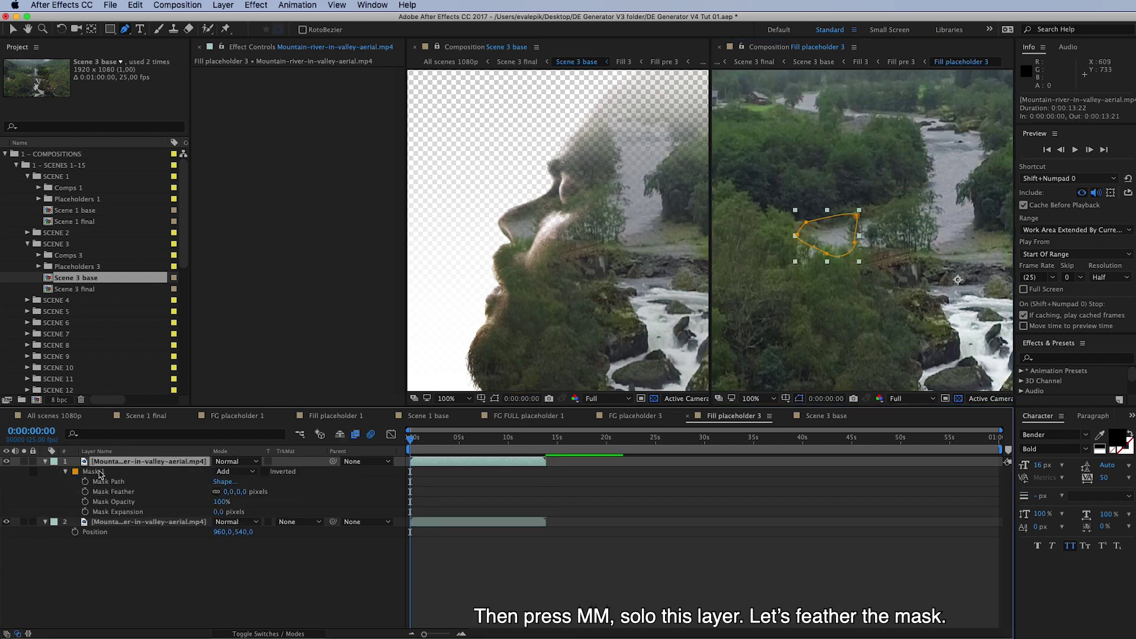
pyautogui.click(24, 461)
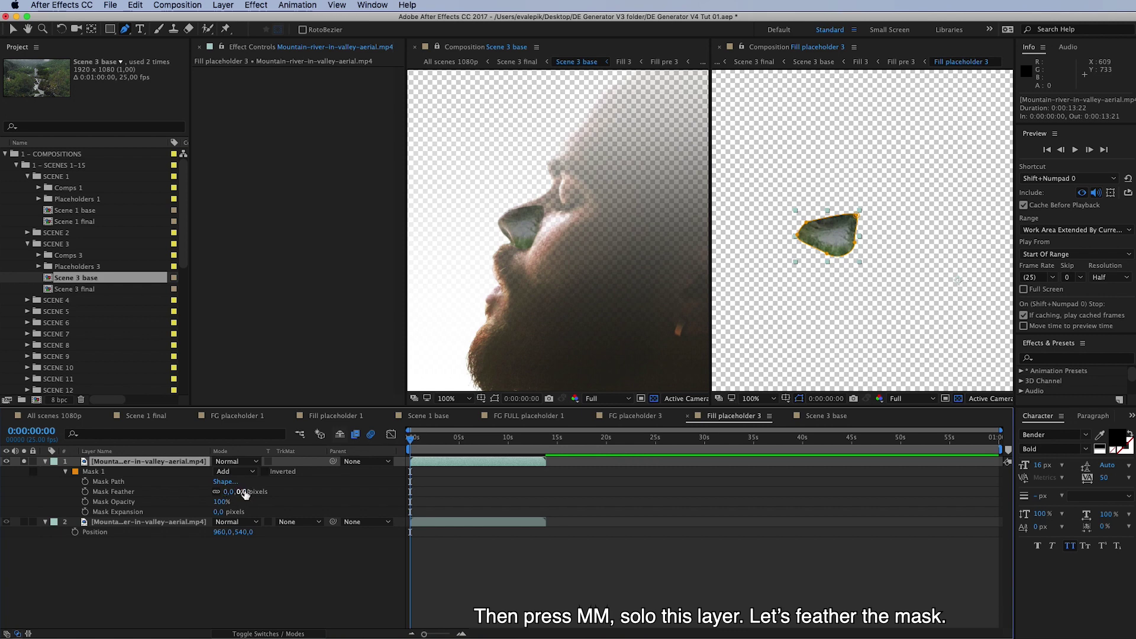
pyautogui.moveTo(244, 494); pyautogui.dragTo(256, 495)
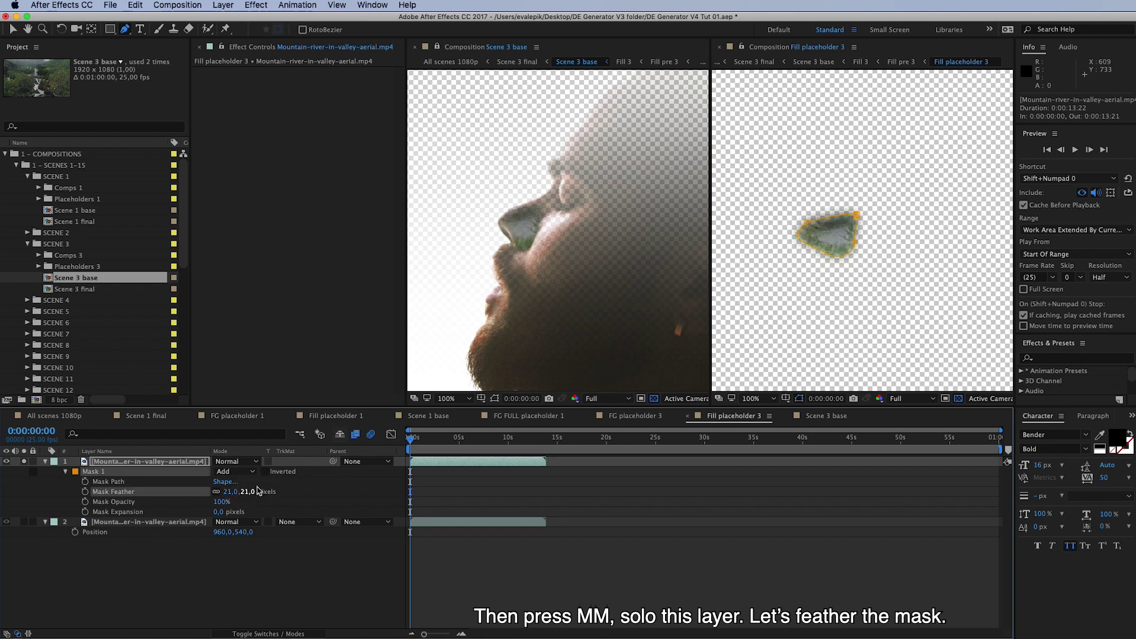
# Add an Exposure effect to the masked duplicate, unsolo the layer and lower the exposure to -2.98
pyautogui.click(256, 5)
pyautogui.moveTo(266, 116)
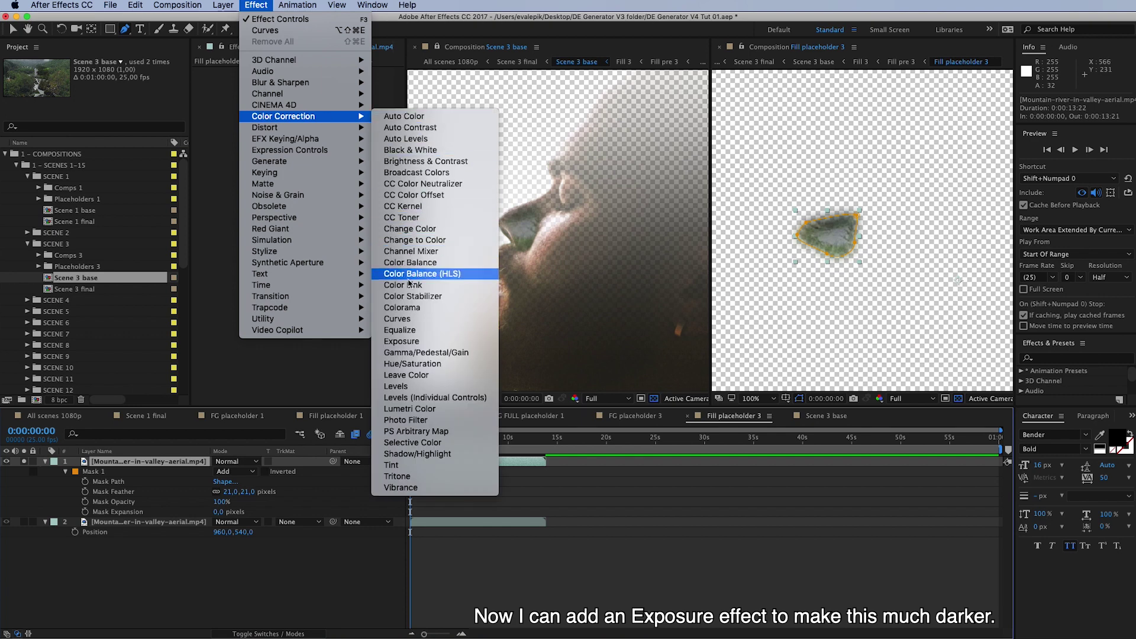
pyautogui.click(403, 341)
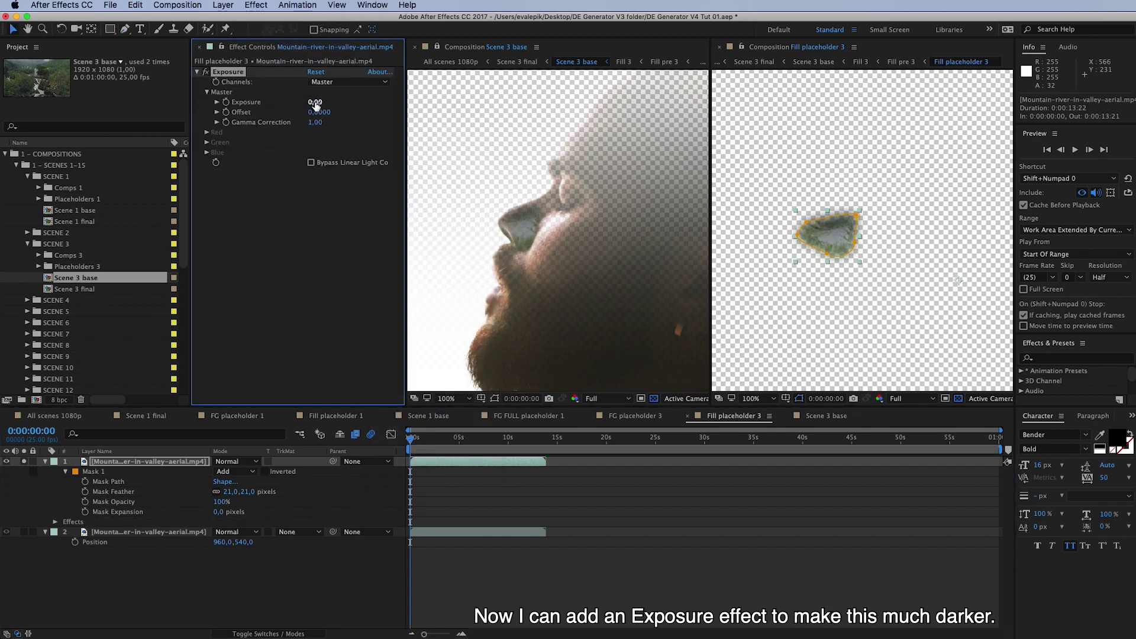
pyautogui.moveTo(315, 104); pyautogui.dragTo(265, 101)
pyautogui.click(23, 461)
pyautogui.click(45, 461)
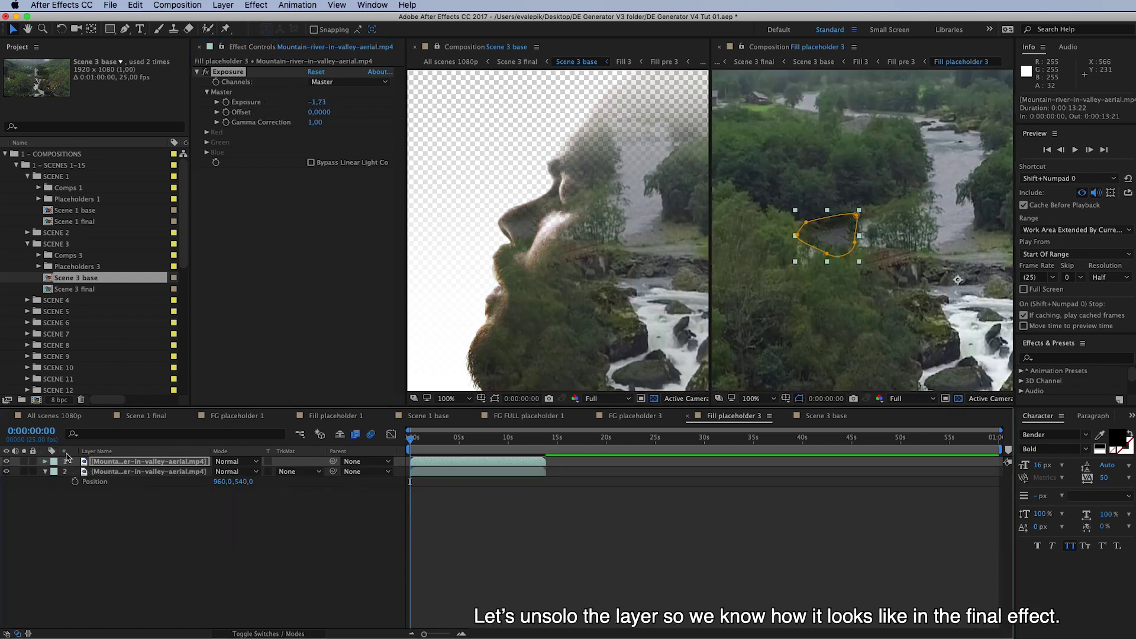
pyautogui.moveTo(315, 102); pyautogui.dragTo(290, 100)
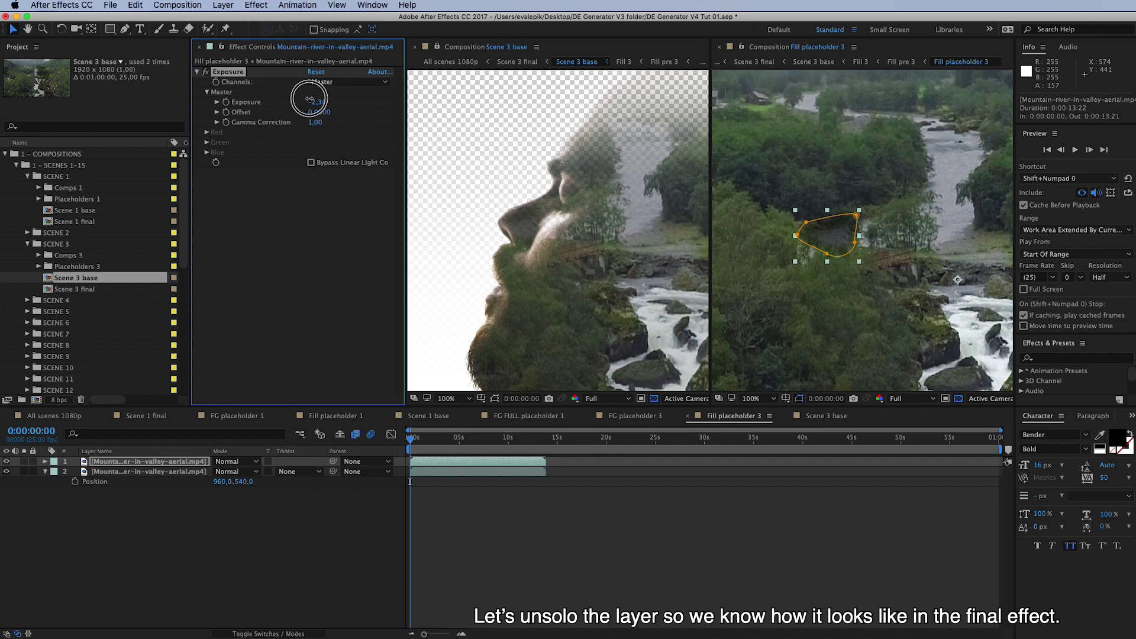
pyautogui.moveTo(309, 99); pyautogui.dragTo(296, 101)
pyautogui.scroll(-2, 515, 290)
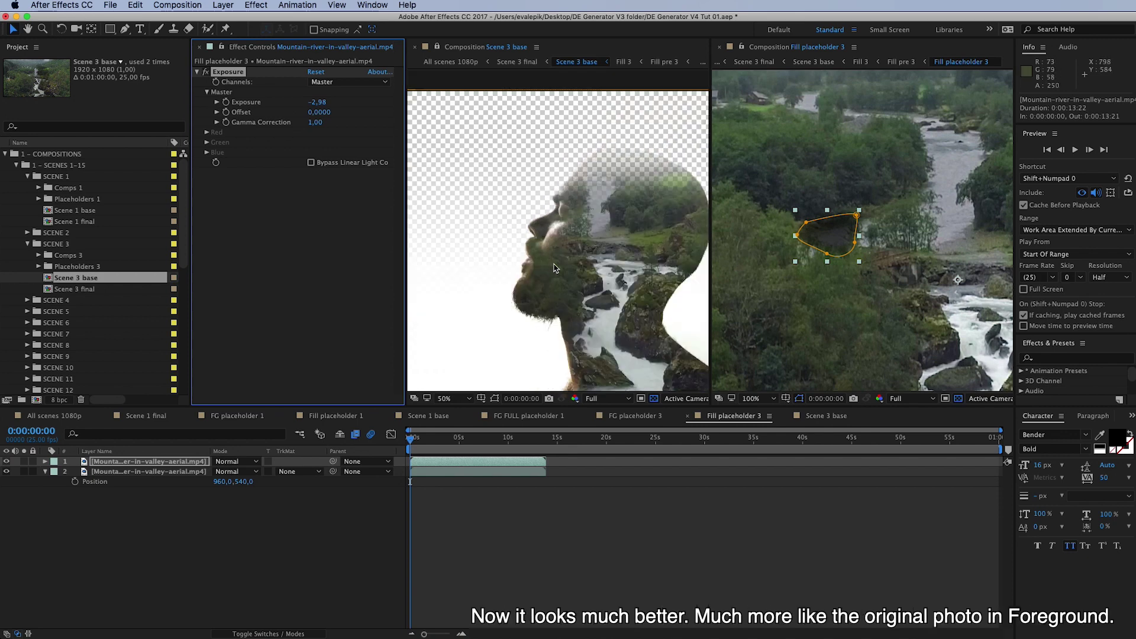
# Duplicate the original unmasked river layer again and solo the new copy
pyautogui.click(897, 320)
pyautogui.moveTo(934, 275); pyautogui.dragTo(877, 317)
pyautogui.scroll(2, 562, 300)
pyautogui.hscroll(5, 568, 278)
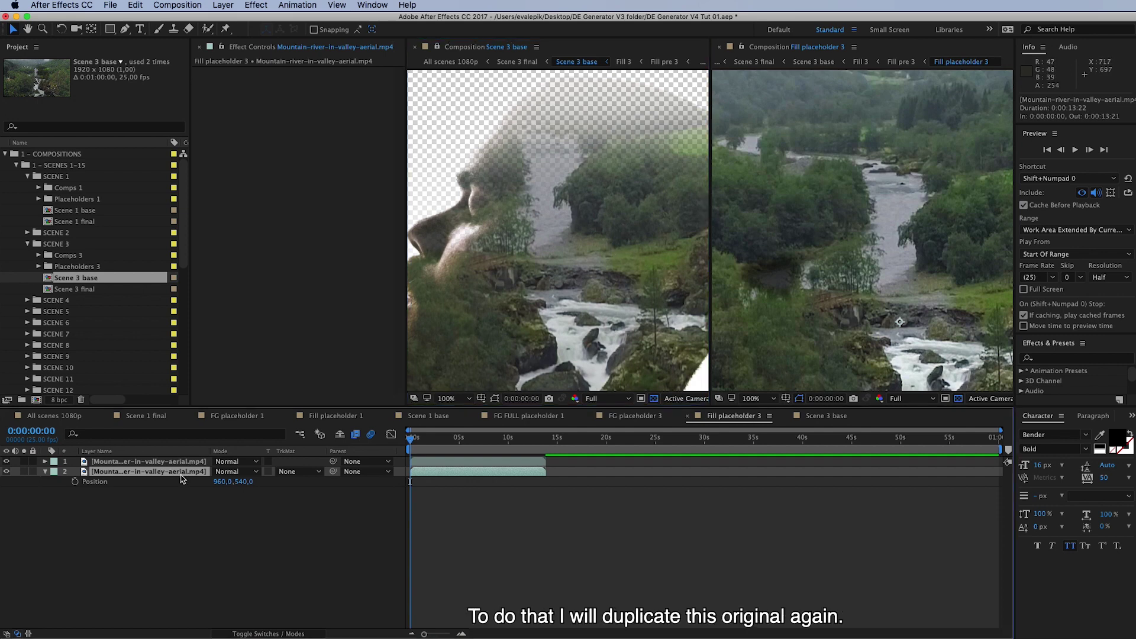
pyautogui.press('super+d')
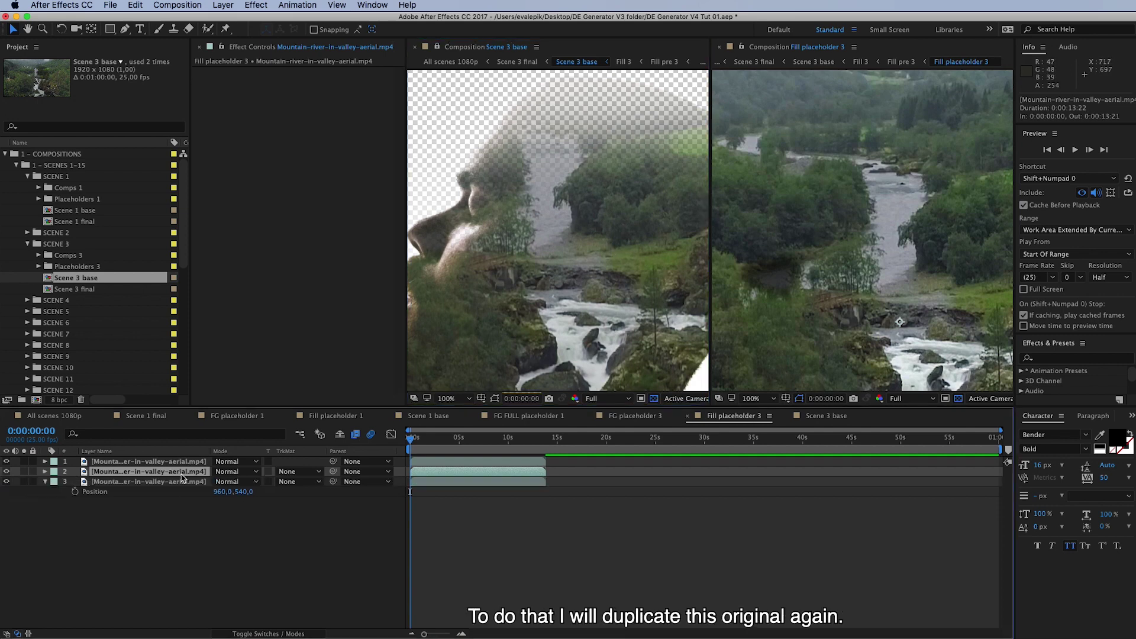
pyautogui.click(24, 471)
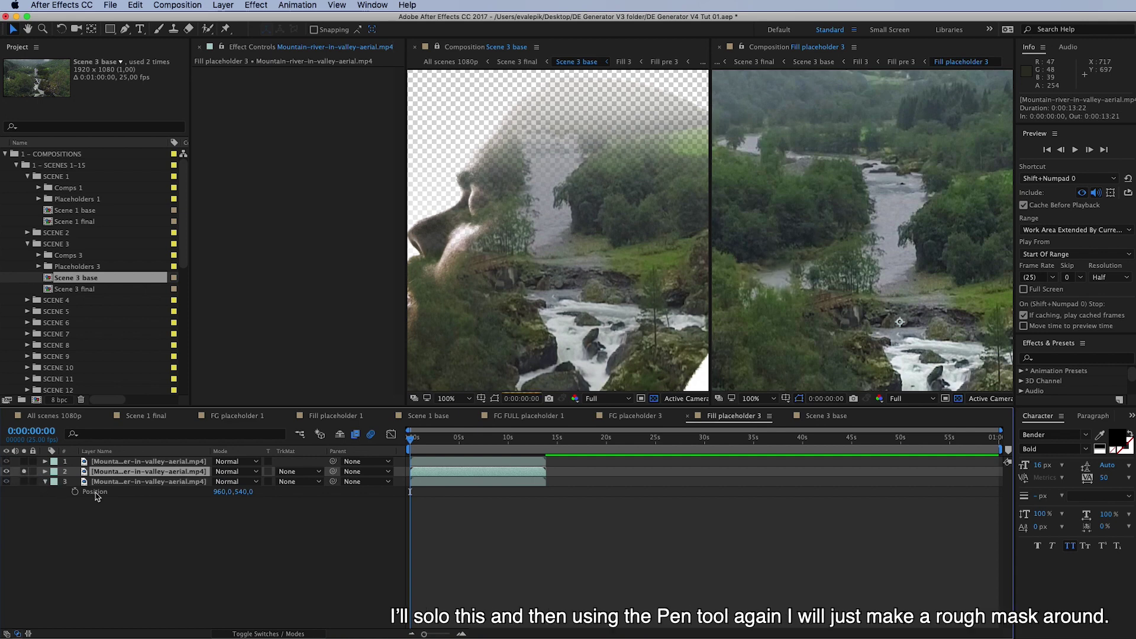
# Draw a rough closed Pen mask around the clump of trees beside the river on the soloed copy
pyautogui.click(125, 29)
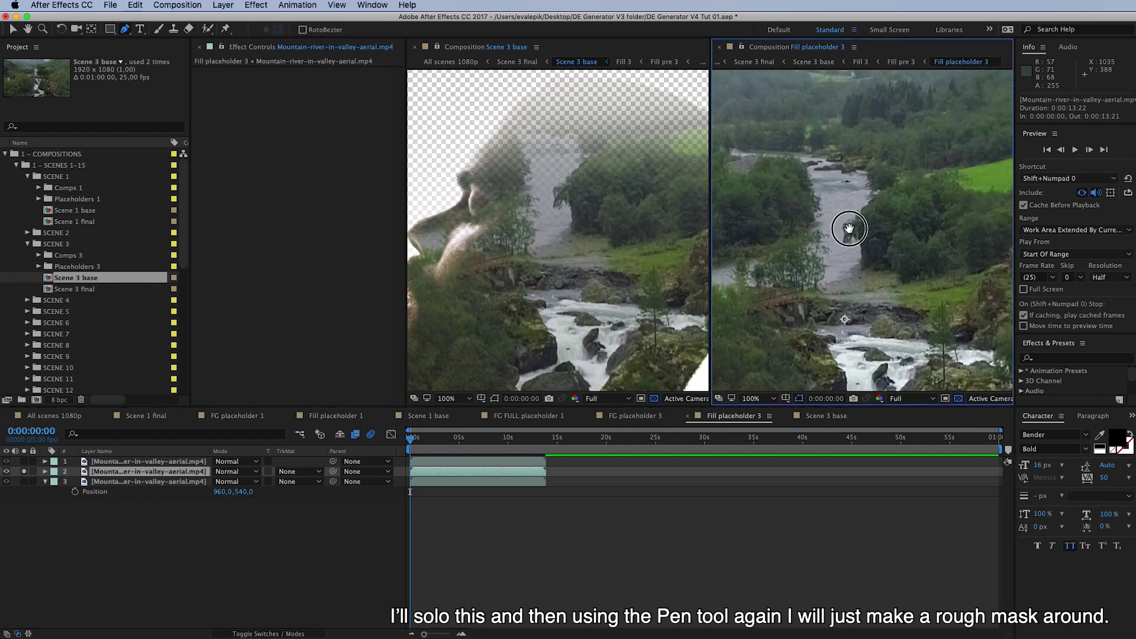
pyautogui.click(829, 180)
pyautogui.click(782, 226)
pyautogui.click(800, 261)
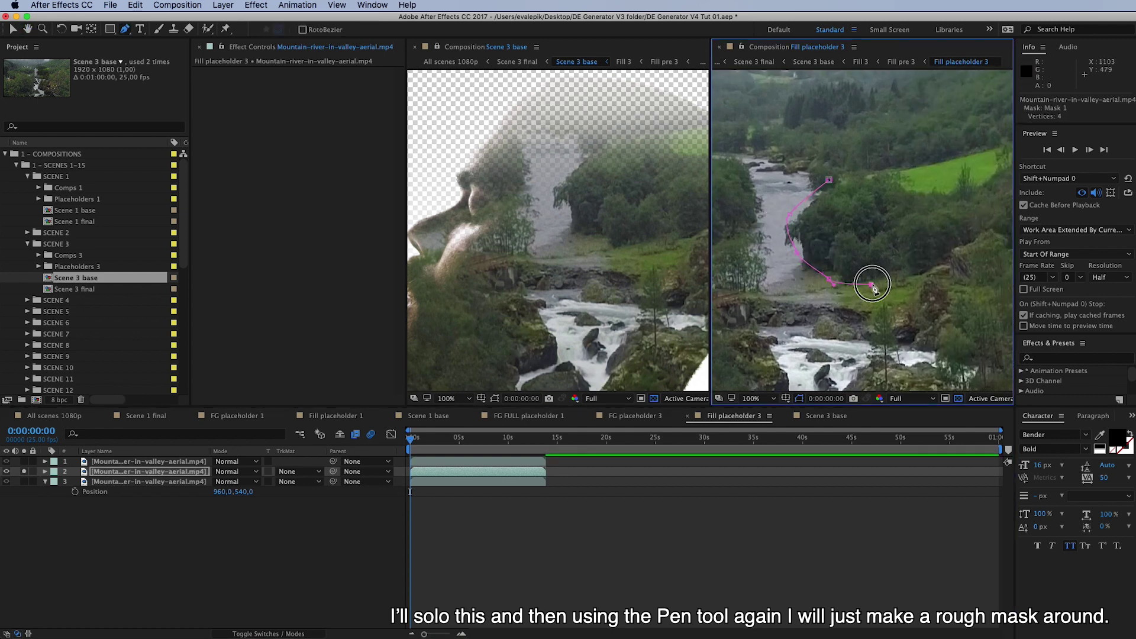
pyautogui.click(871, 284)
pyautogui.click(940, 272)
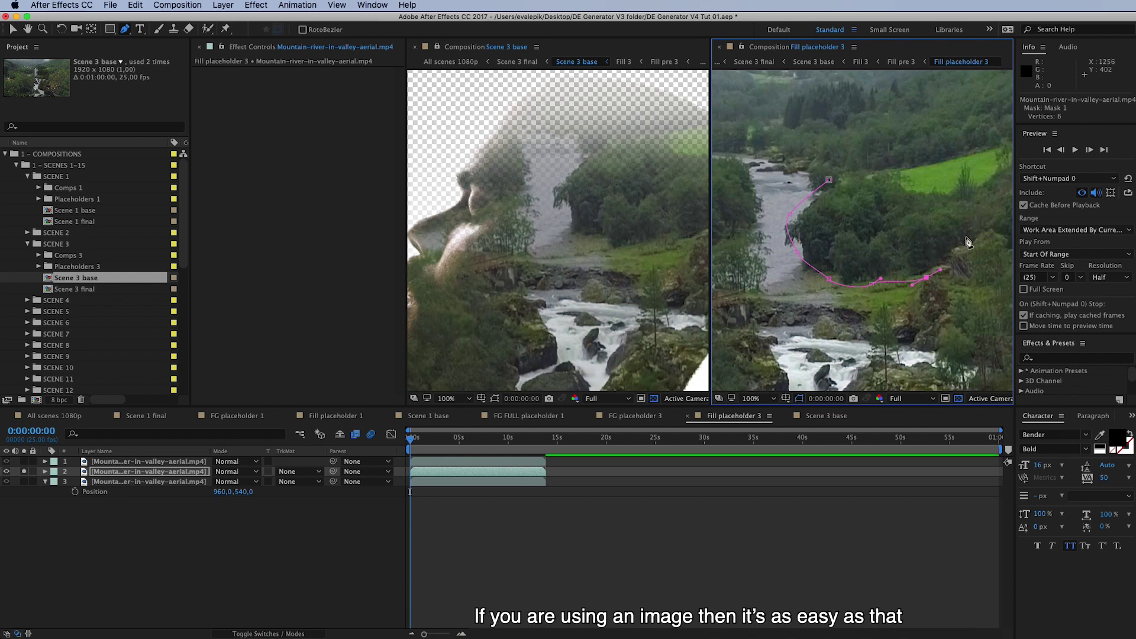
pyautogui.click(967, 234)
pyautogui.click(947, 195)
pyautogui.click(879, 174)
pyautogui.click(857, 173)
pyautogui.click(829, 180)
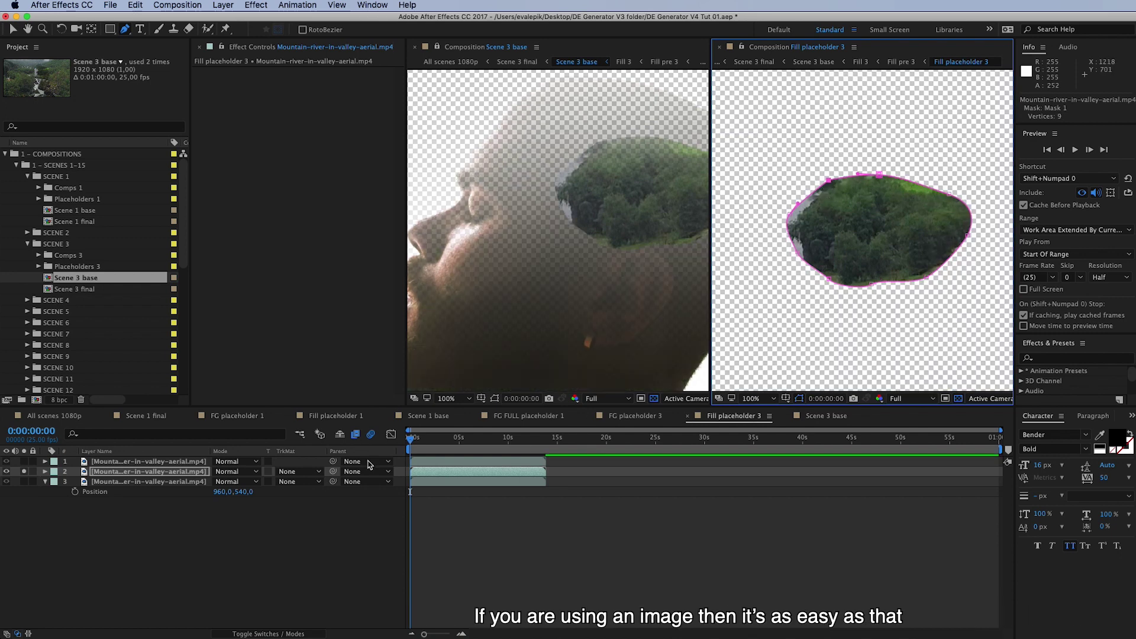
# Set the tree mask's feather to 50 pixels and its expansion to 14 pixels
pyautogui.press('m')
pyautogui.press('m')
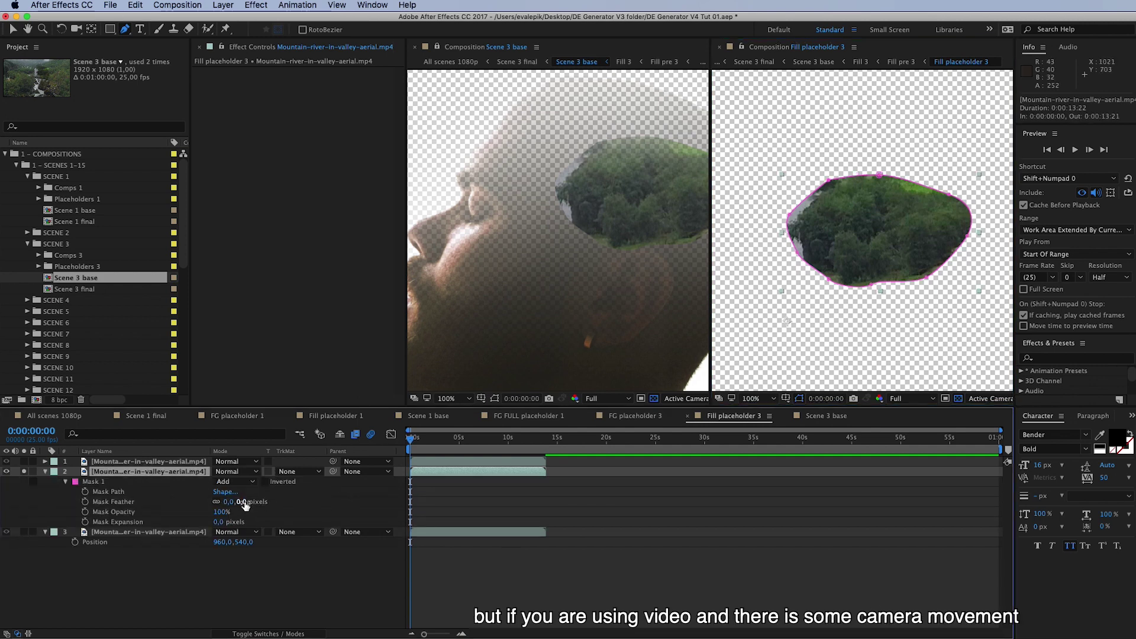
pyautogui.moveTo(237, 501); pyautogui.dragTo(288, 516)
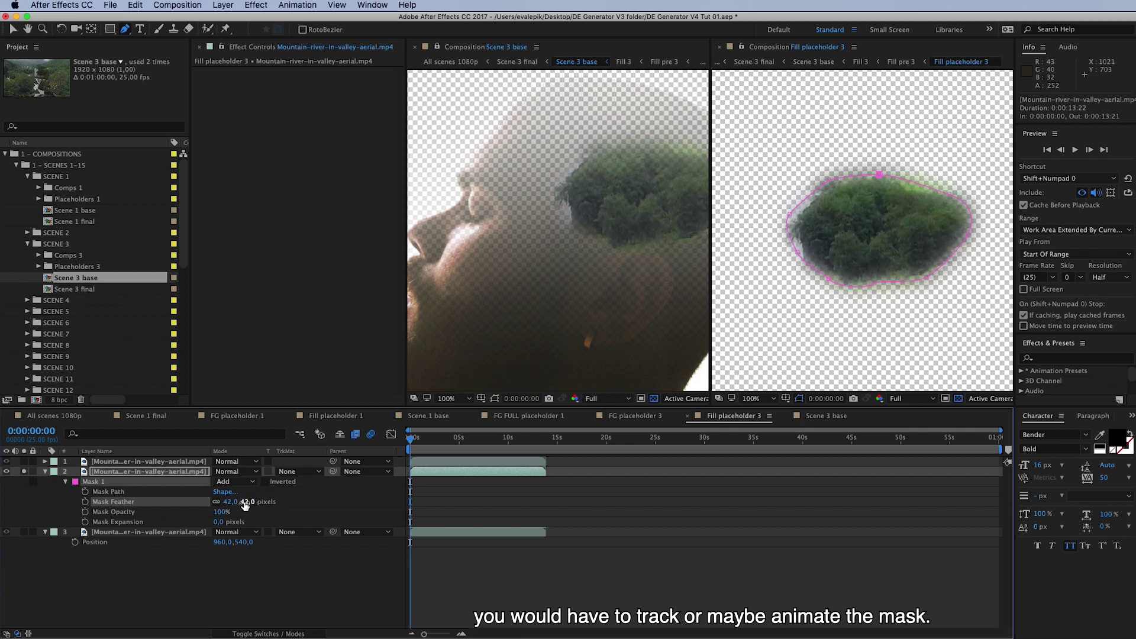
pyautogui.click(187, 484)
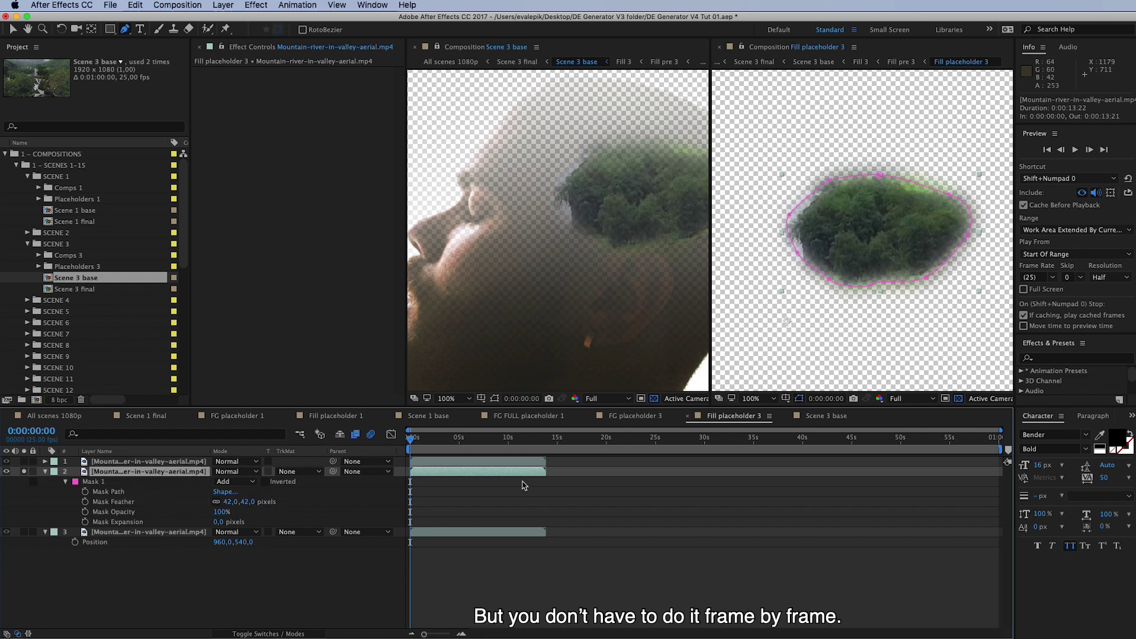
pyautogui.moveTo(247, 502); pyautogui.dragTo(225, 522)
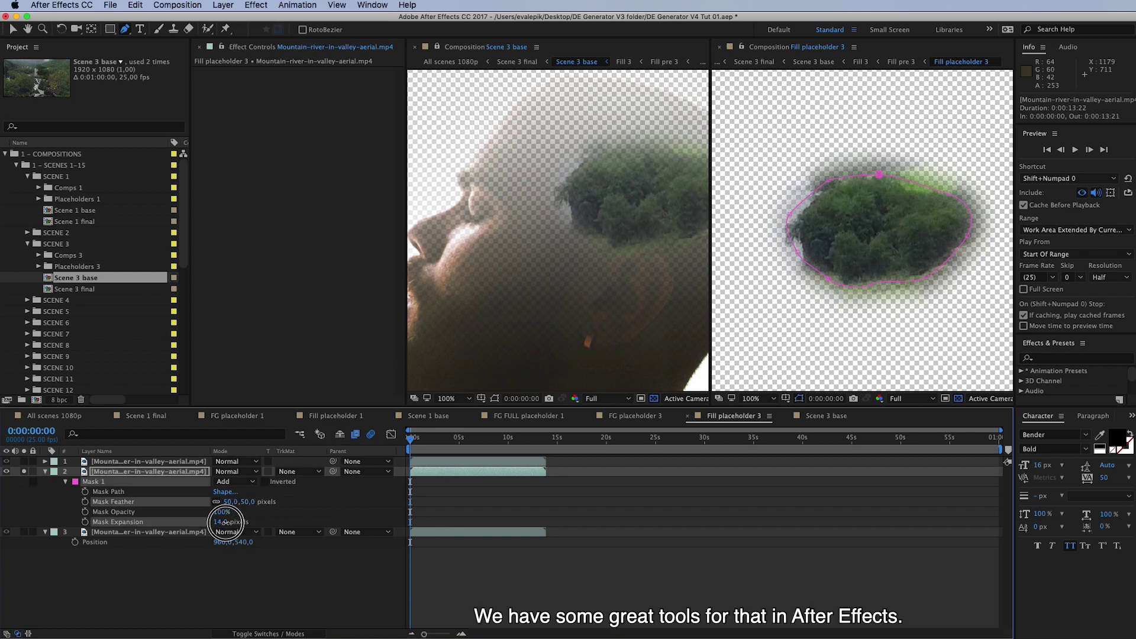
pyautogui.scroll(-2, 616, 311)
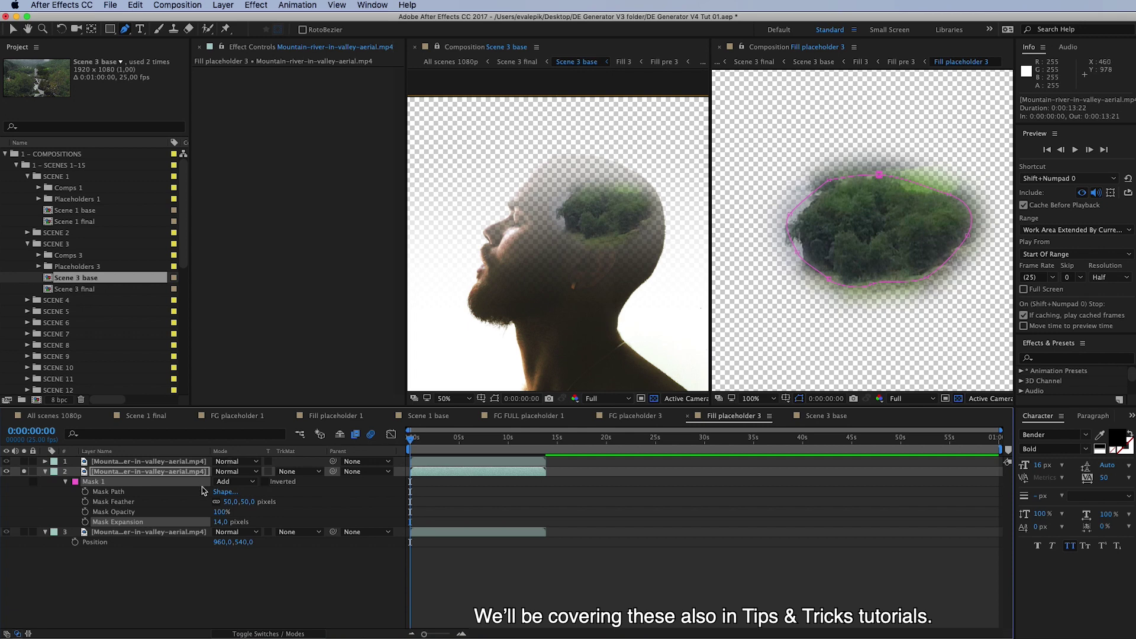
# Add a Gaussian Blur effect to the tree-masked river layer with a blurriness of 6.4
pyautogui.click(185, 472)
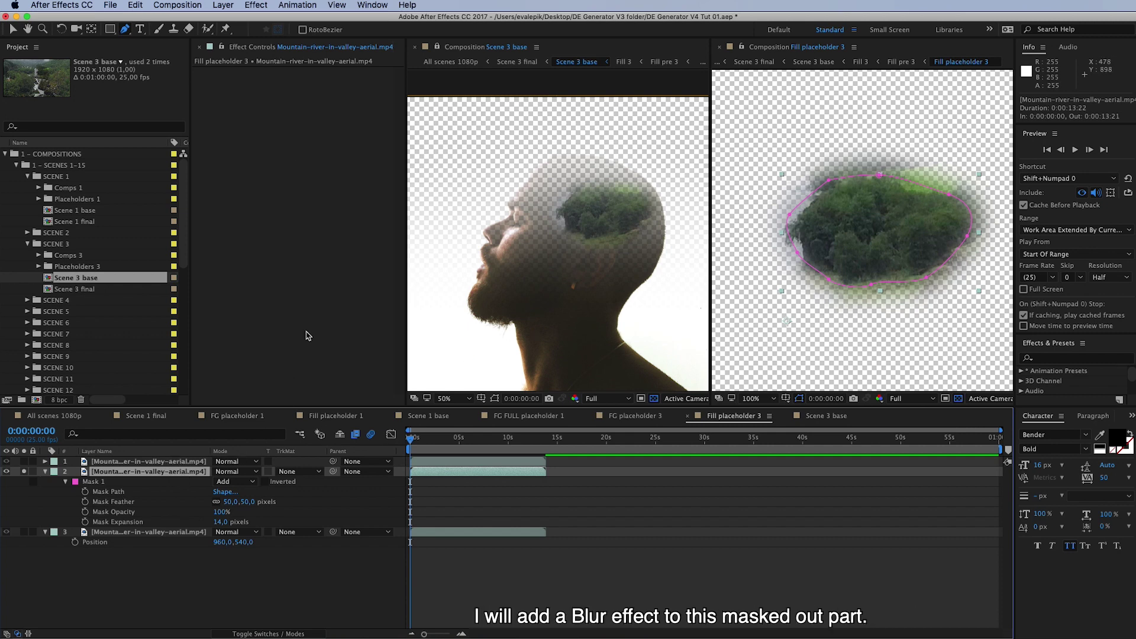
pyautogui.click(257, 6)
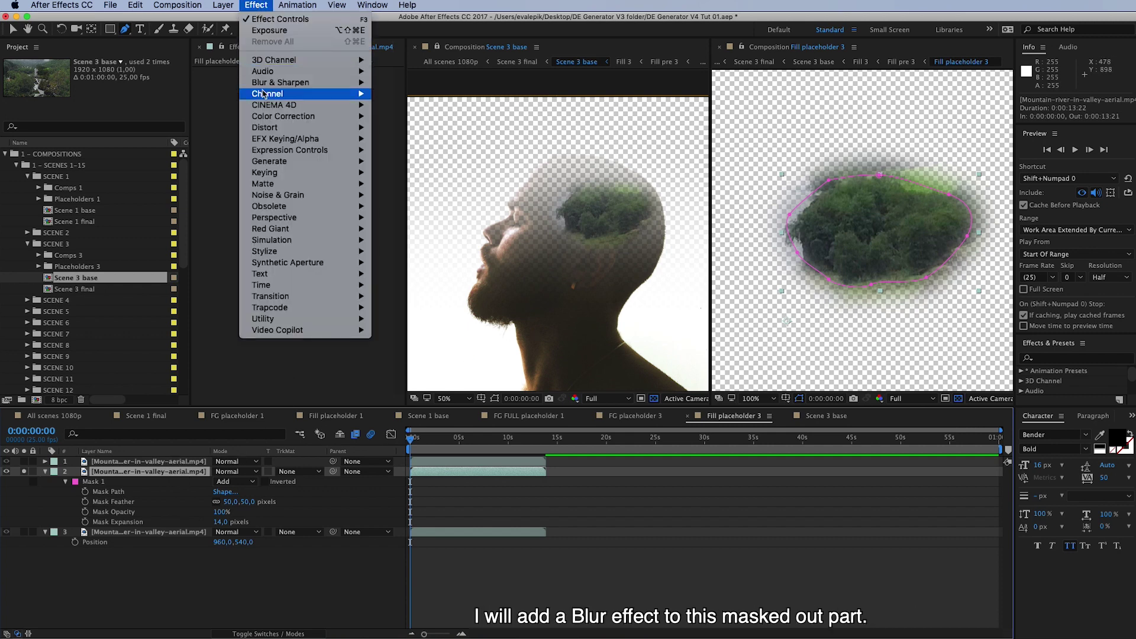
pyautogui.moveTo(269, 83)
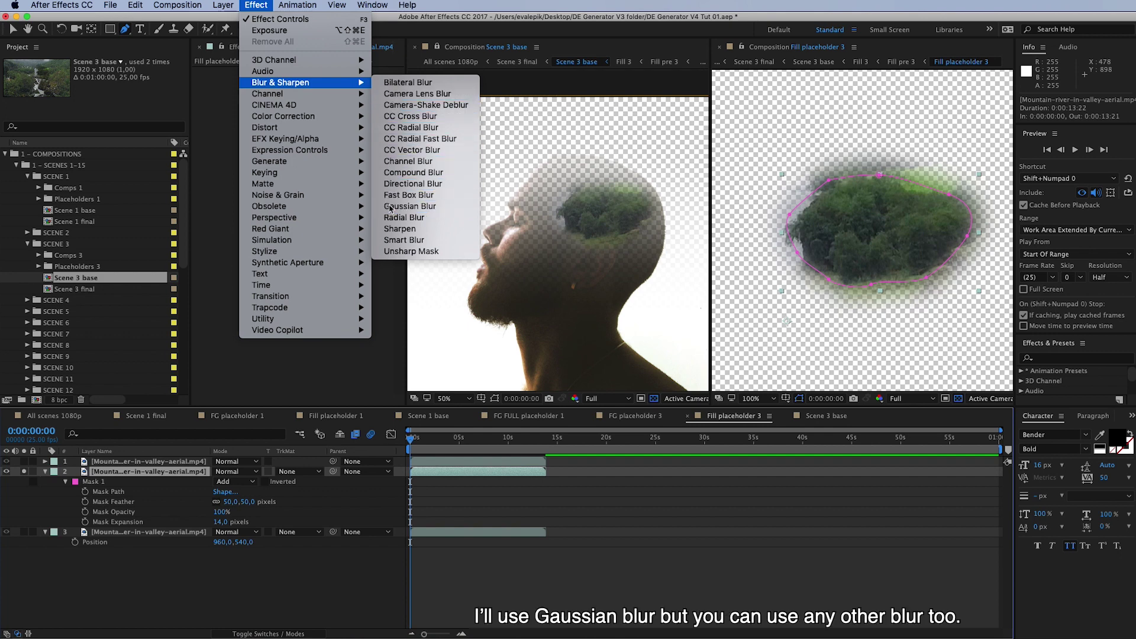
pyautogui.click(409, 206)
pyautogui.moveTo(313, 83)
pyautogui.mouseDown()
pyautogui.moveTo(345, 87)
pyautogui.moveTo(296, 83)
pyautogui.mouseUp()
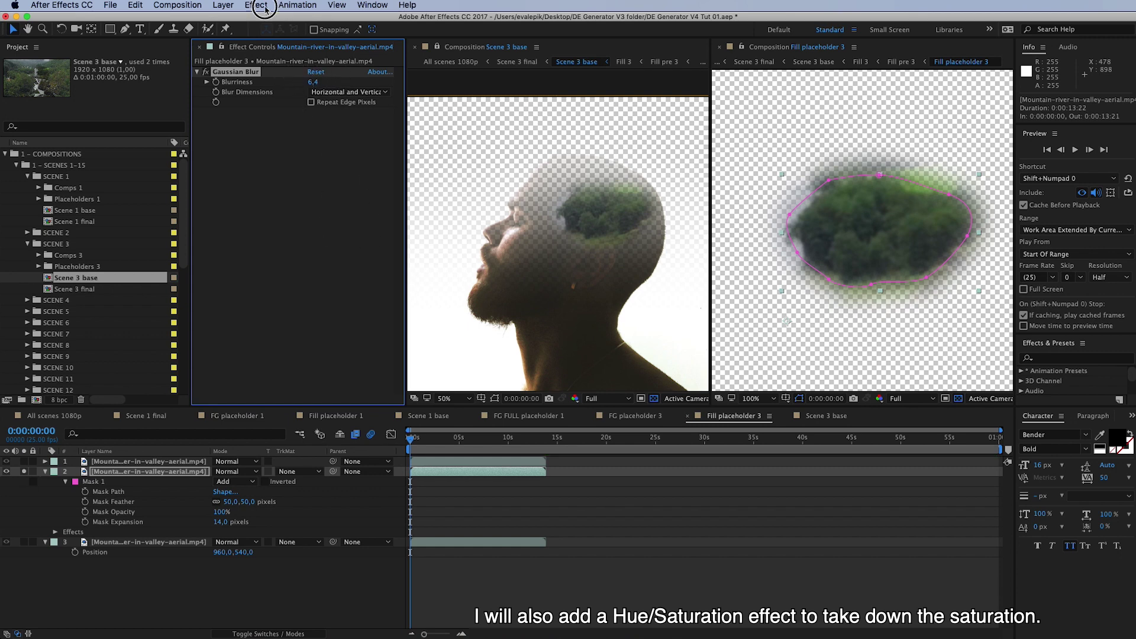
# Add a Hue/Saturation effect to the same masked layer and lower its master saturation to -71
pyautogui.click(256, 5)
pyautogui.moveTo(316, 116)
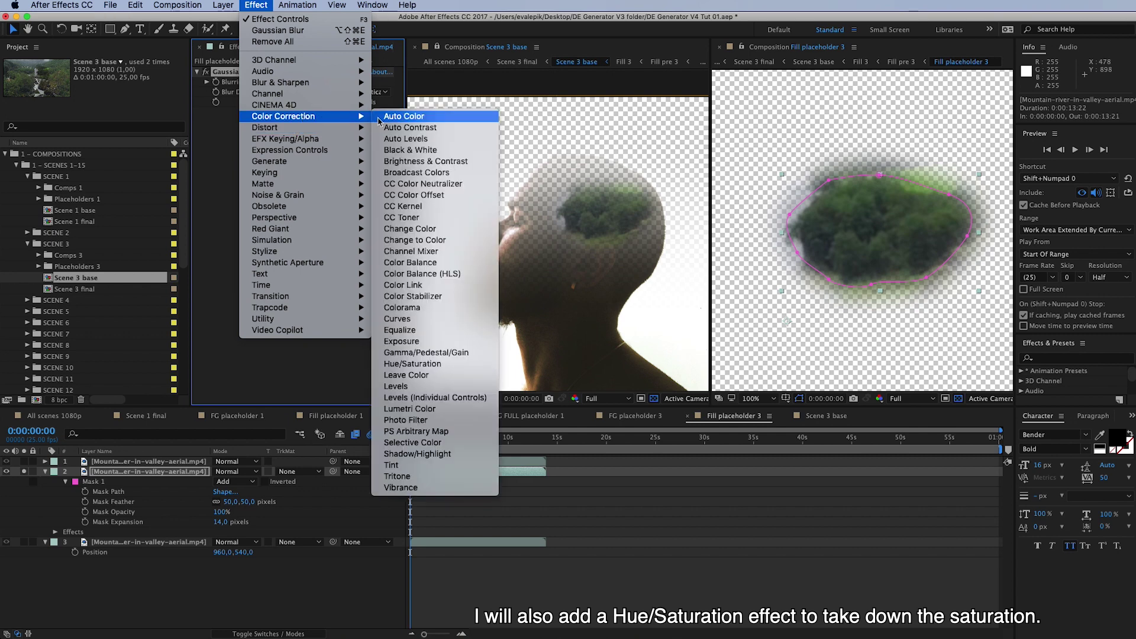
pyautogui.click(416, 366)
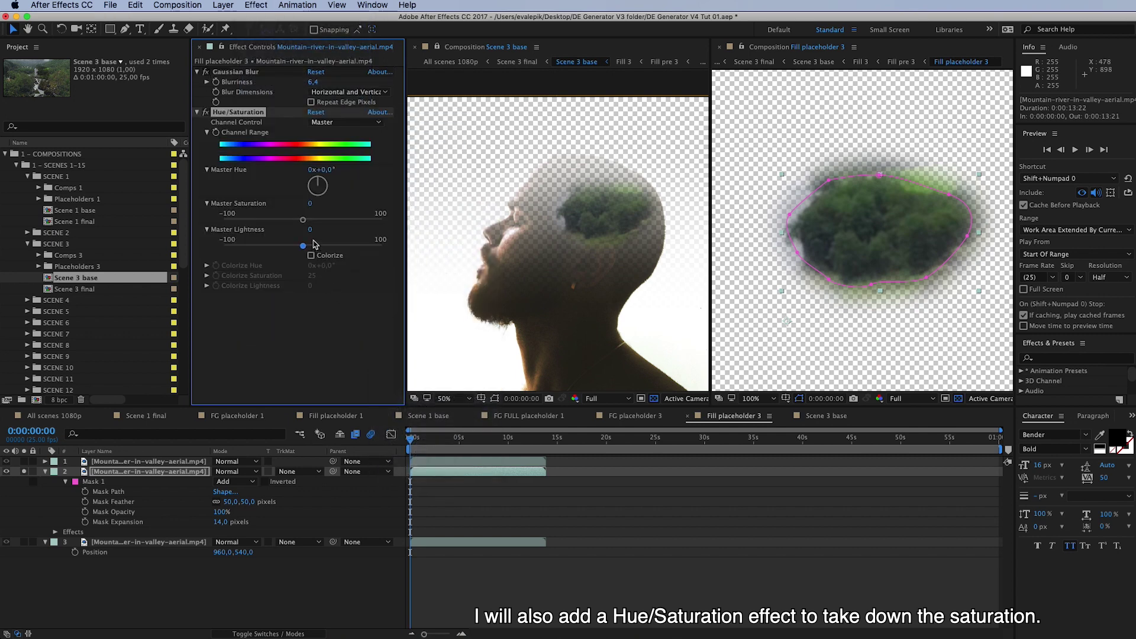
pyautogui.moveTo(291, 221); pyautogui.dragTo(248, 223)
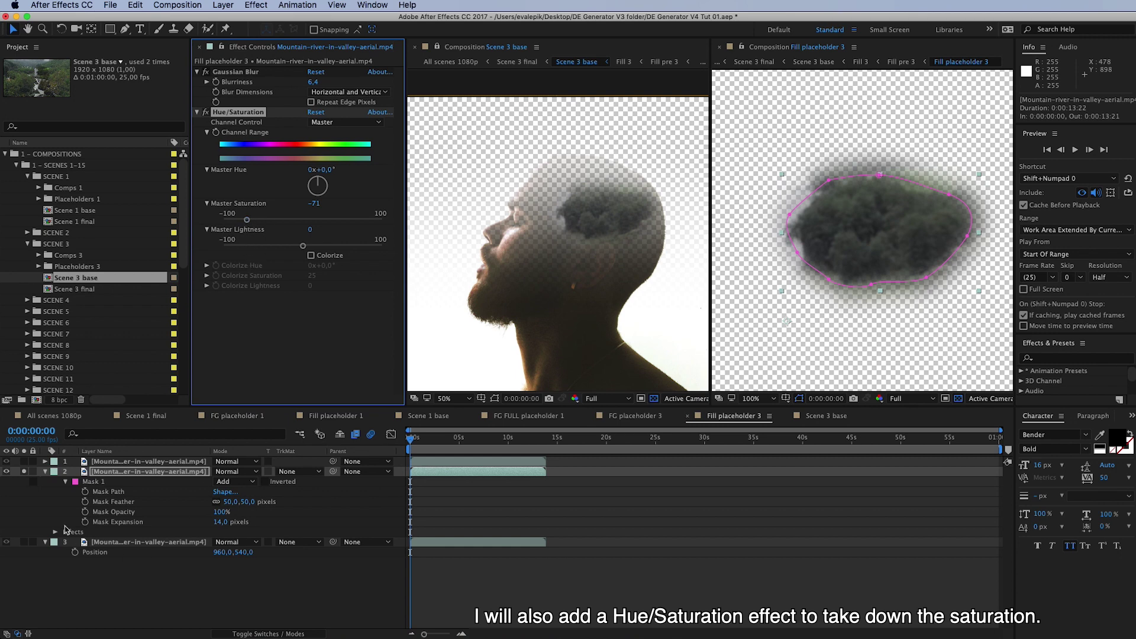
# Unsolo the blurred tree layer and close the separate Fill placeholder 3 composition viewer
pyautogui.click(46, 471)
pyautogui.click(23, 471)
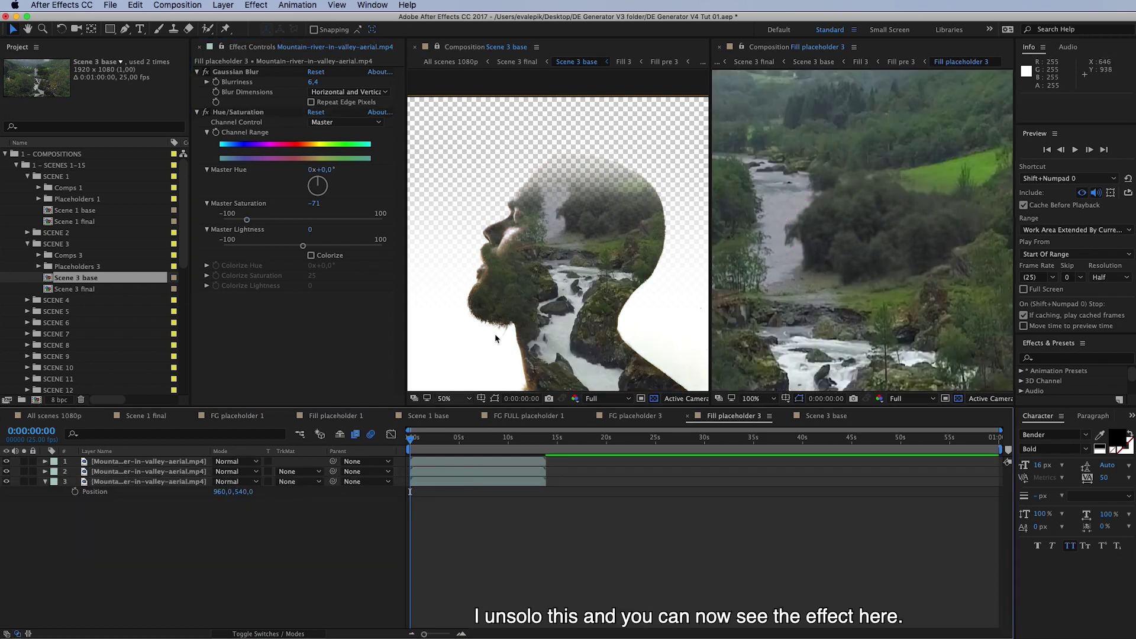
pyautogui.click(303, 512)
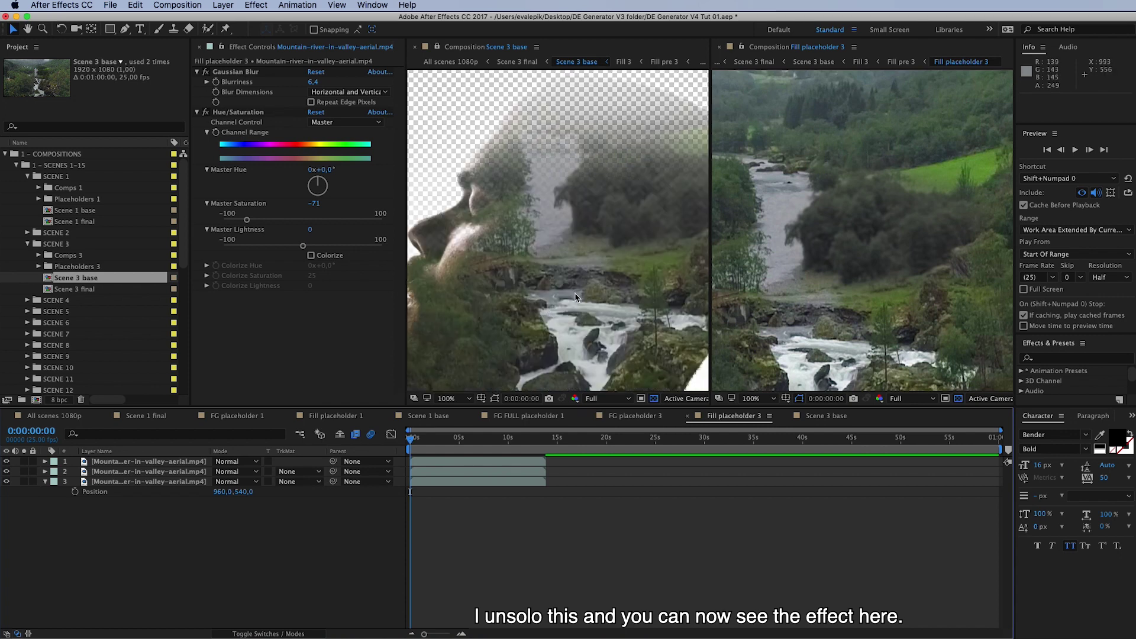
pyautogui.click(720, 47)
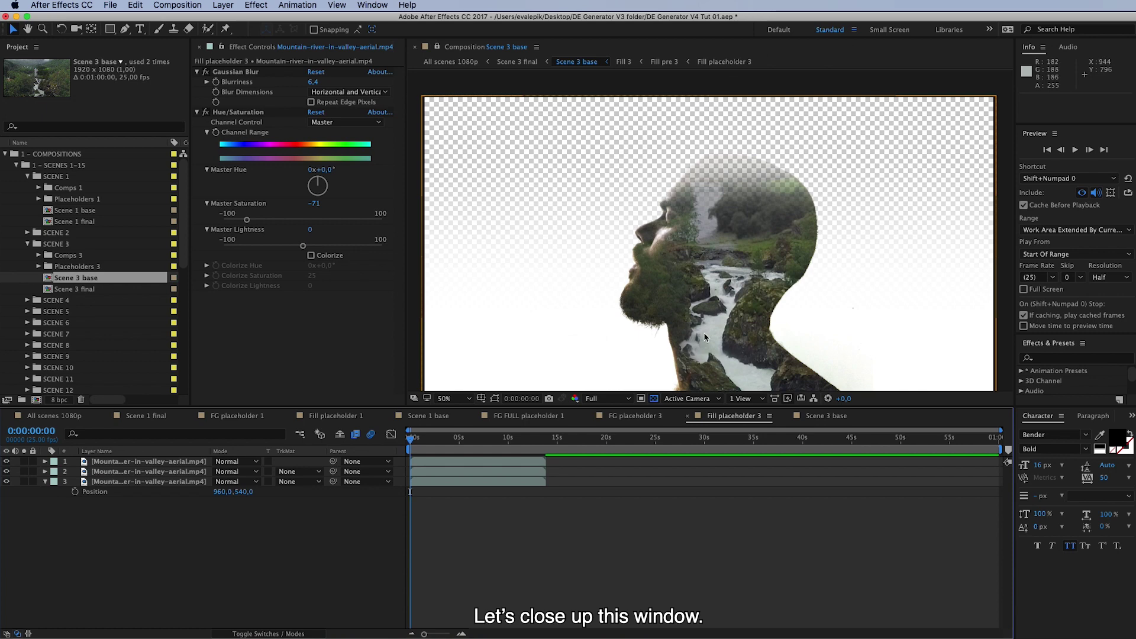
pyautogui.press(',')
pyautogui.press(',')
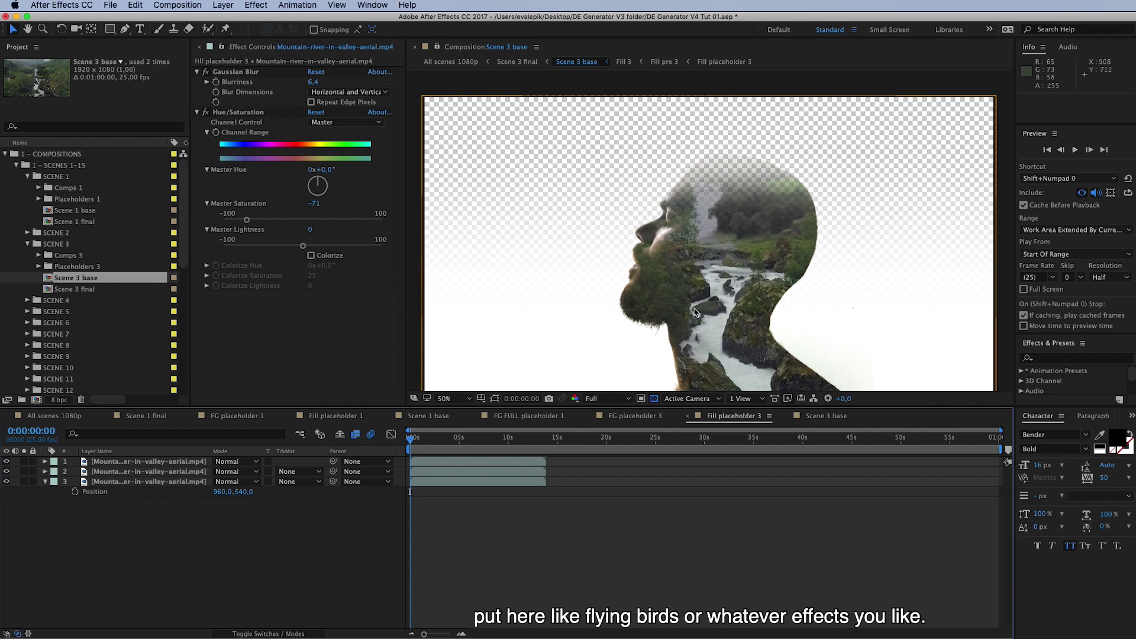
# Switch to the Scene 3 base timeline and select its CONTROLS layer to review the retouched fill
pyautogui.click(638, 461)
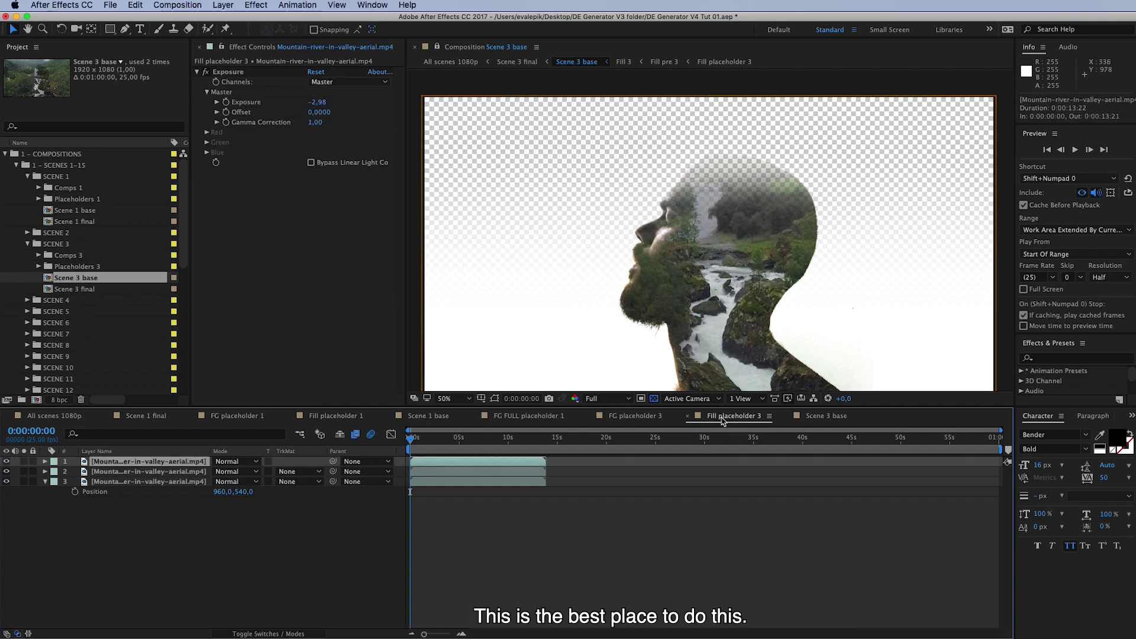
pyautogui.click(820, 420)
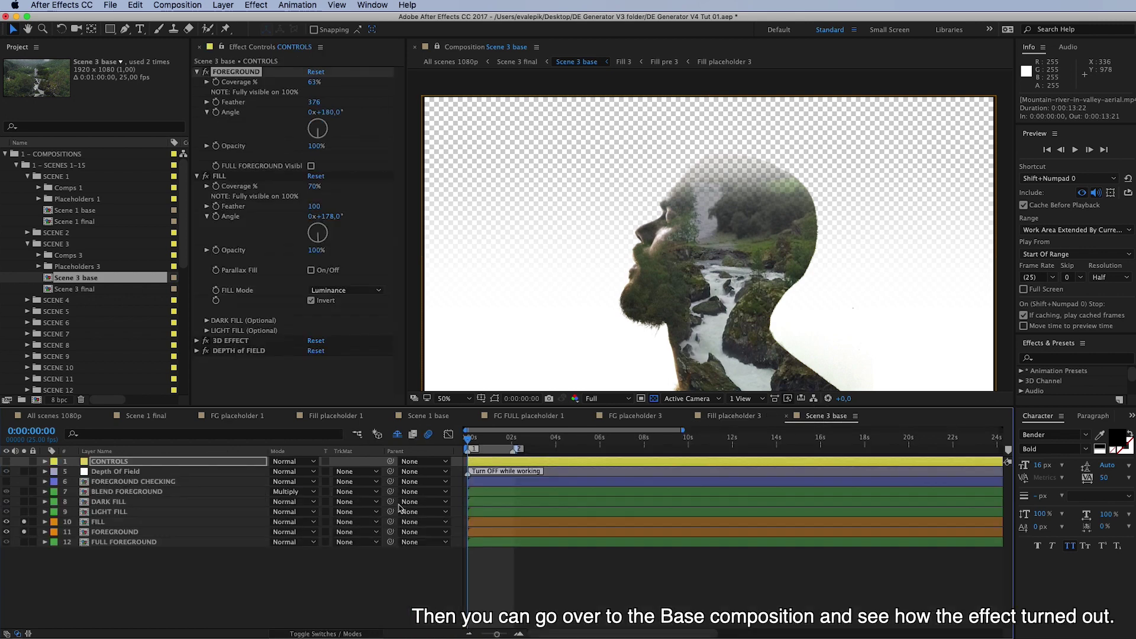
pyautogui.click(255, 464)
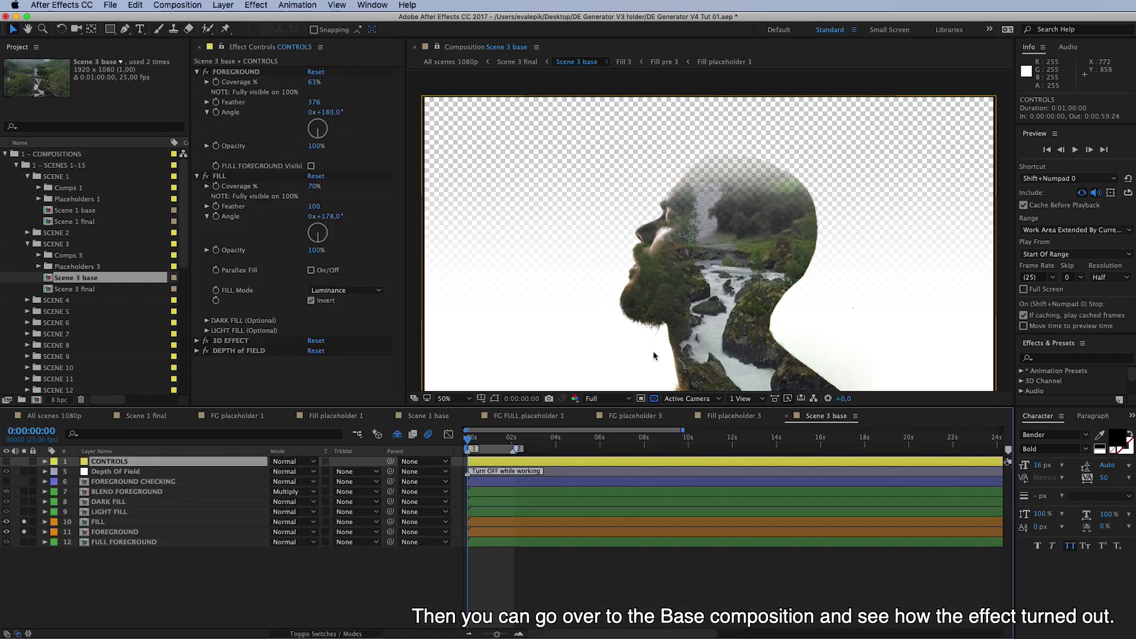
# Unlock the Scene 3 base composition viewer and open the Scene 3 final composition
pyautogui.click(438, 48)
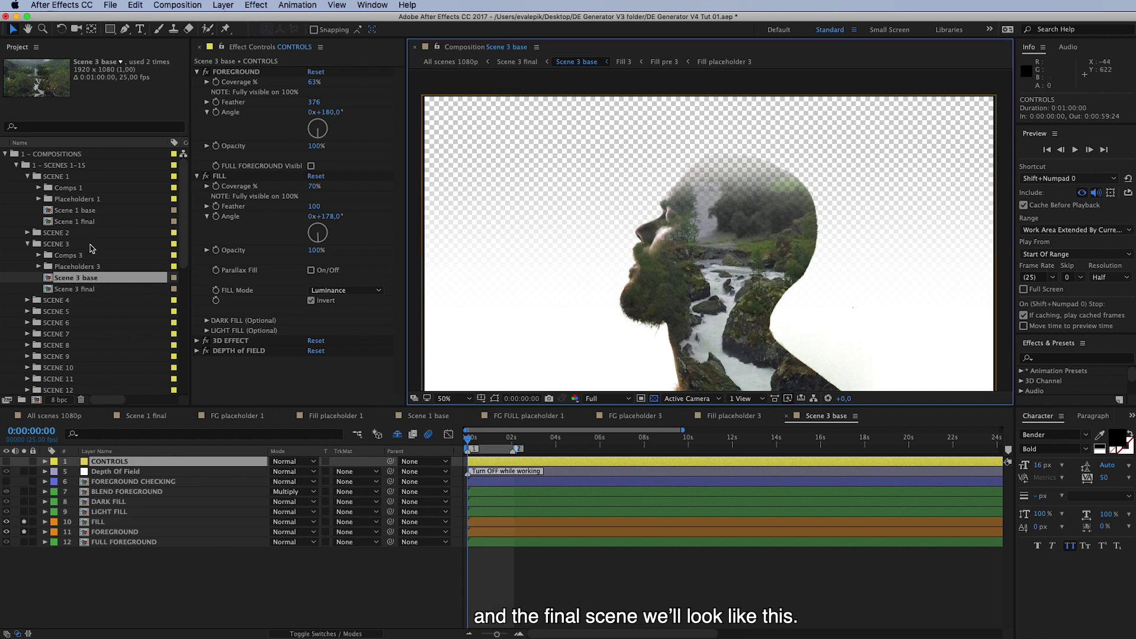
pyautogui.click(74, 289)
pyautogui.doubleClick(74, 290)
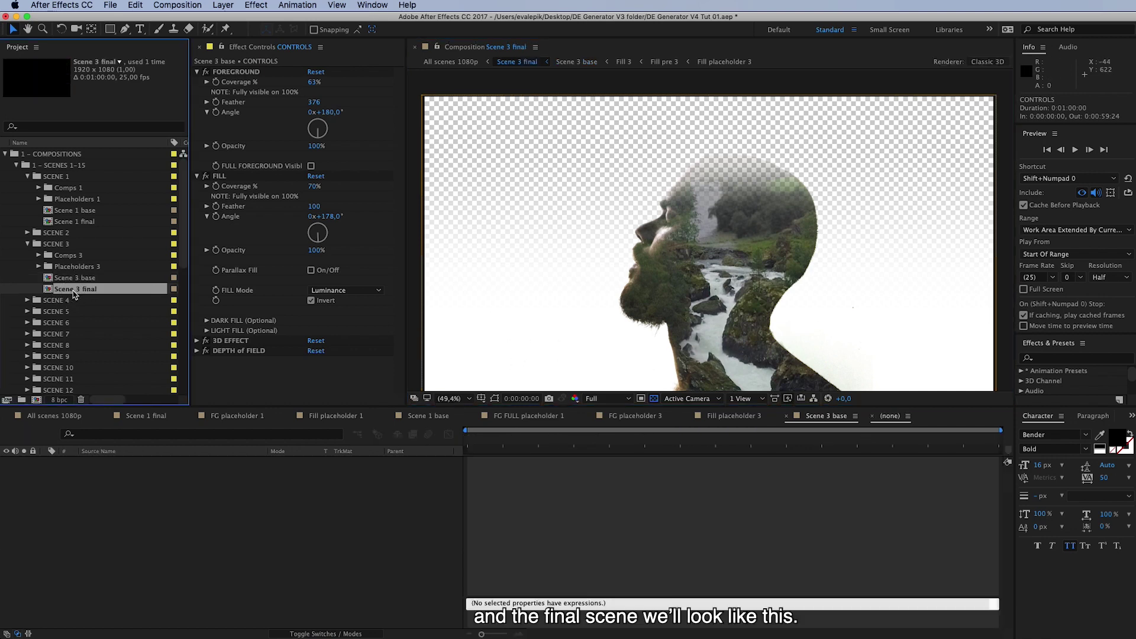